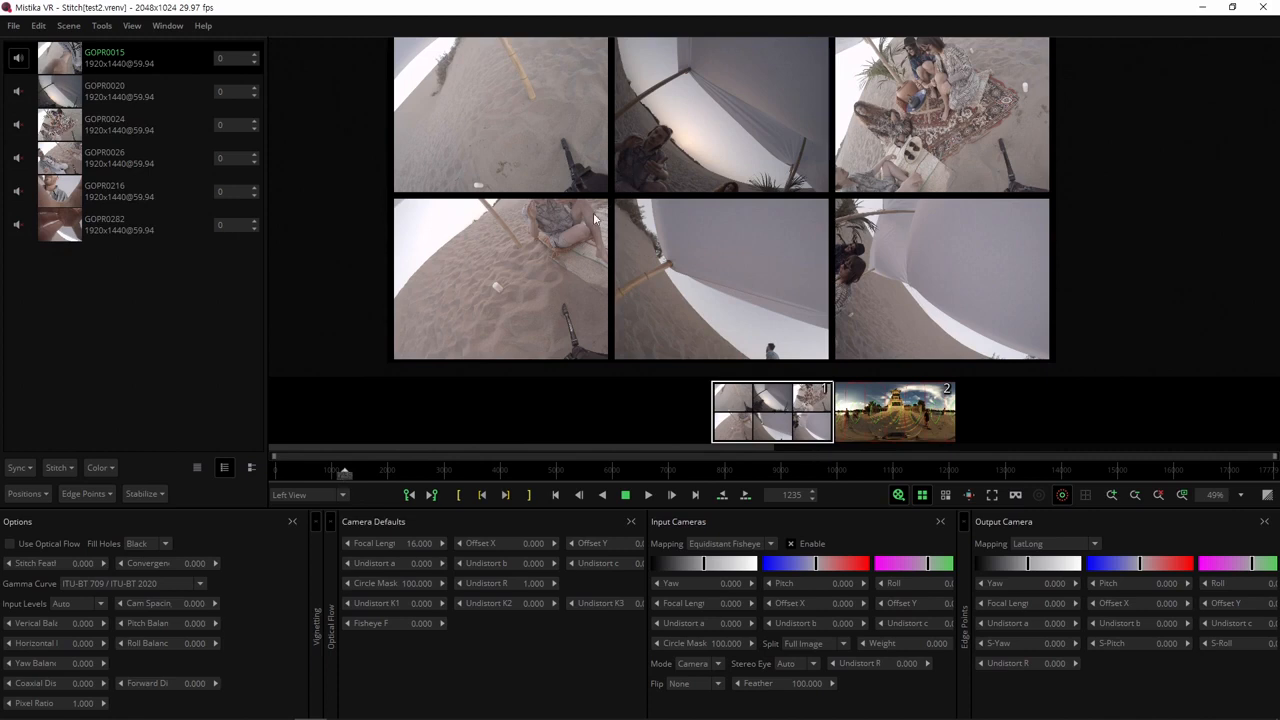
Step: Align the clips by audio with search length 1000, maximum offset 100 and sample size 4, and apply the alignment
click(20, 469)
click(27, 489)
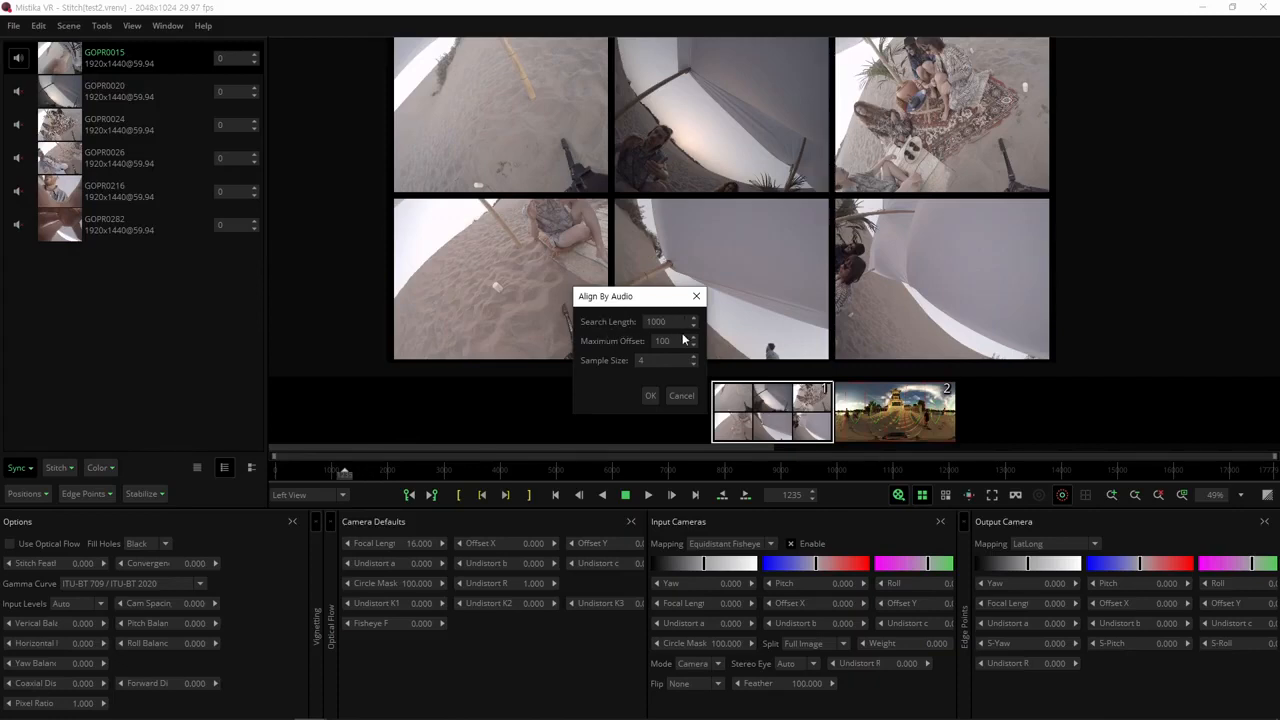
click(651, 395)
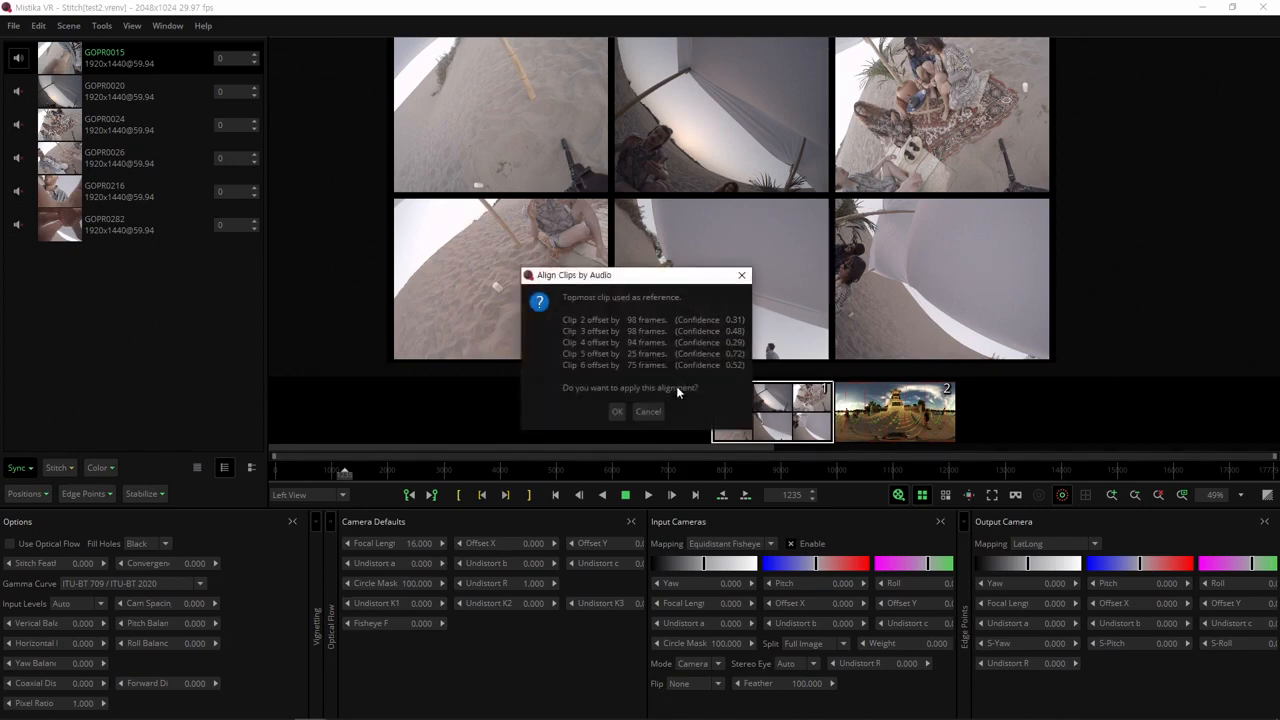
click(618, 411)
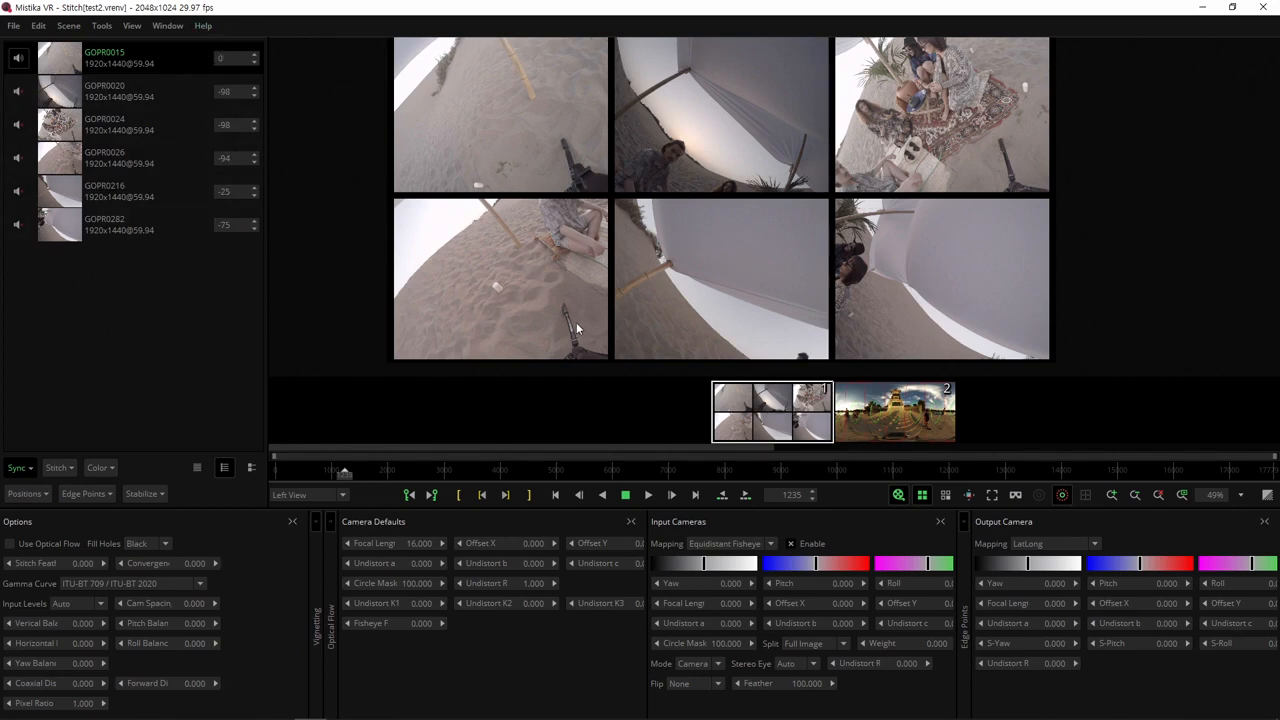
Step: Load the GoProFreedom360.grp camera preset to stitch the six clips
right_click(130, 288)
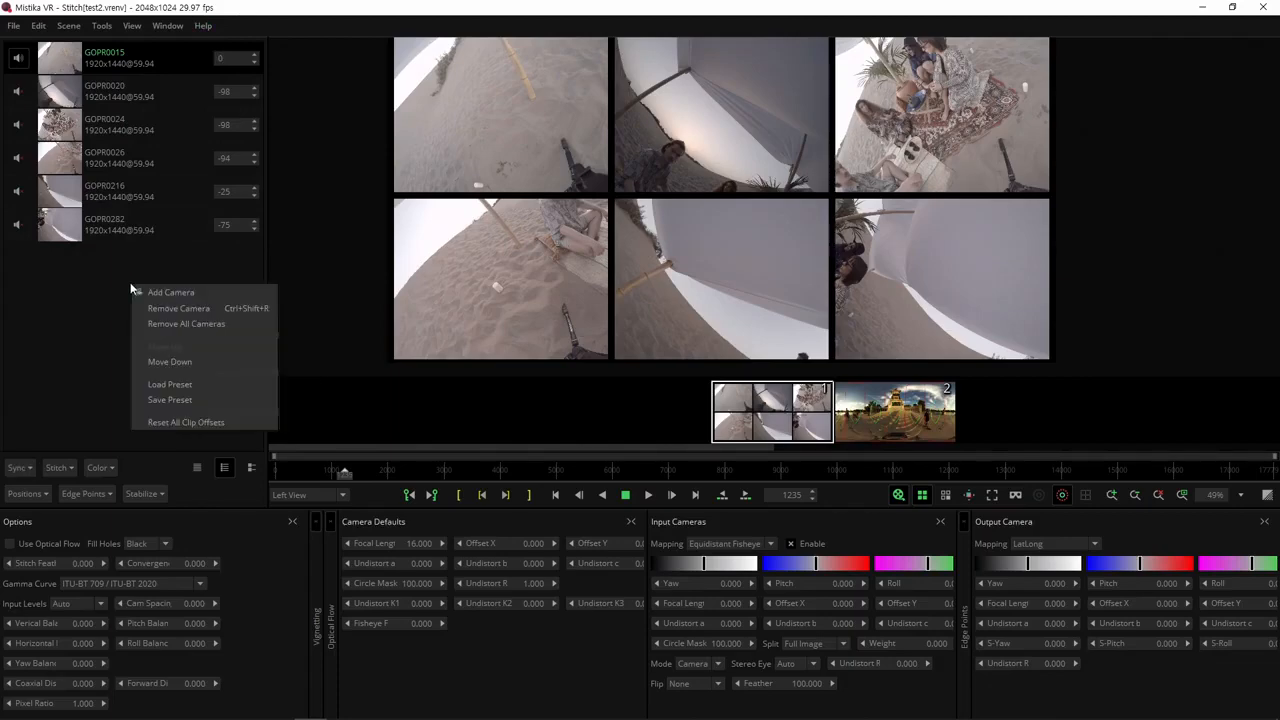
click(152, 385)
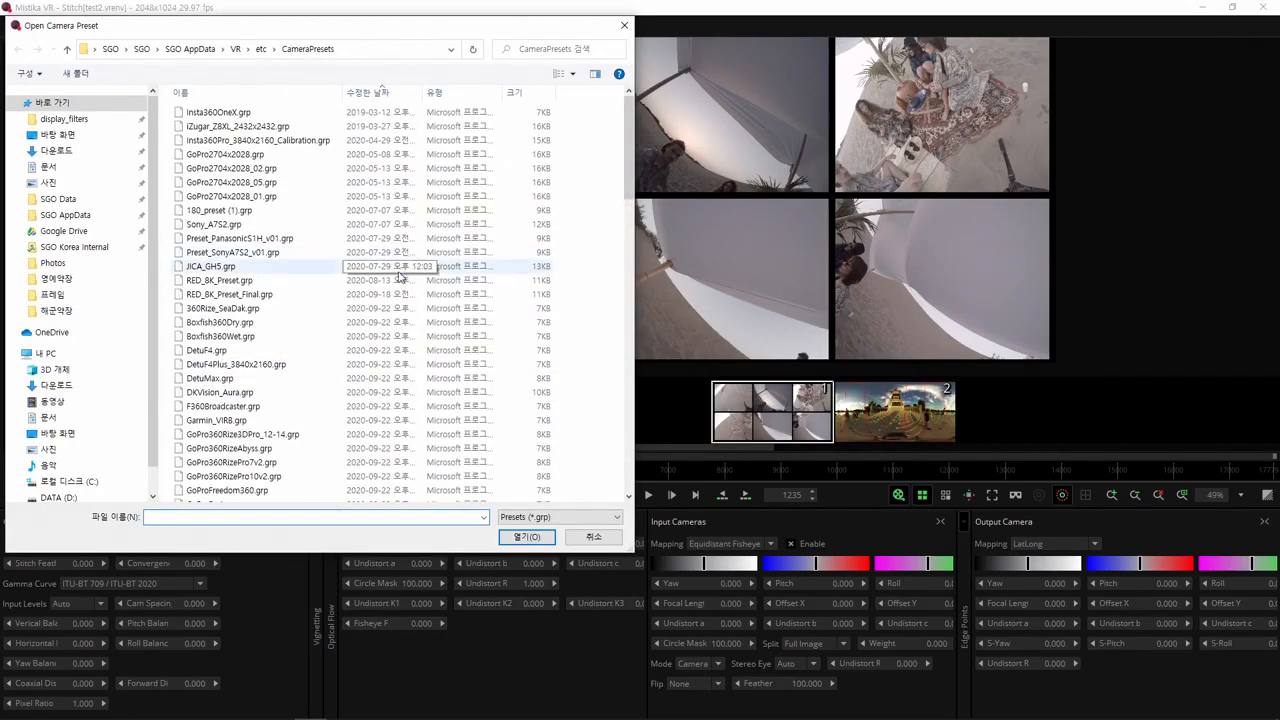
scroll(397, 291, down, 1)
scroll(397, 291, down, 3)
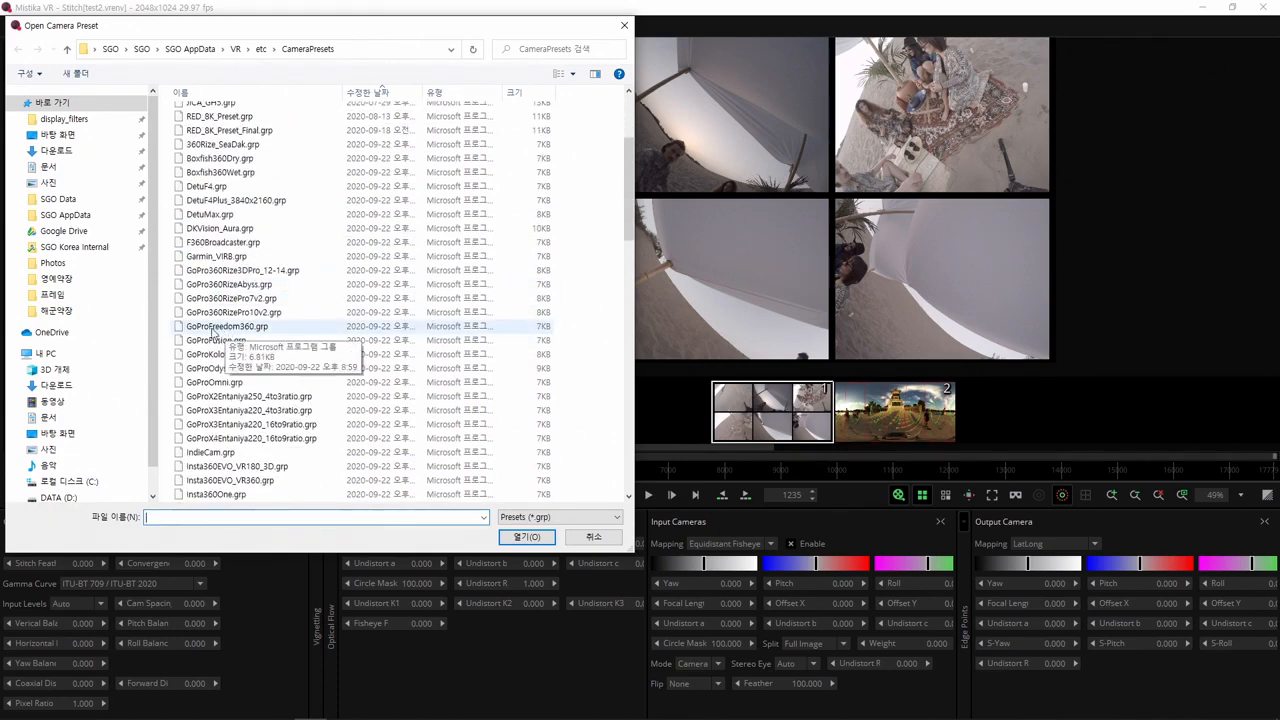
click(212, 327)
click(502, 535)
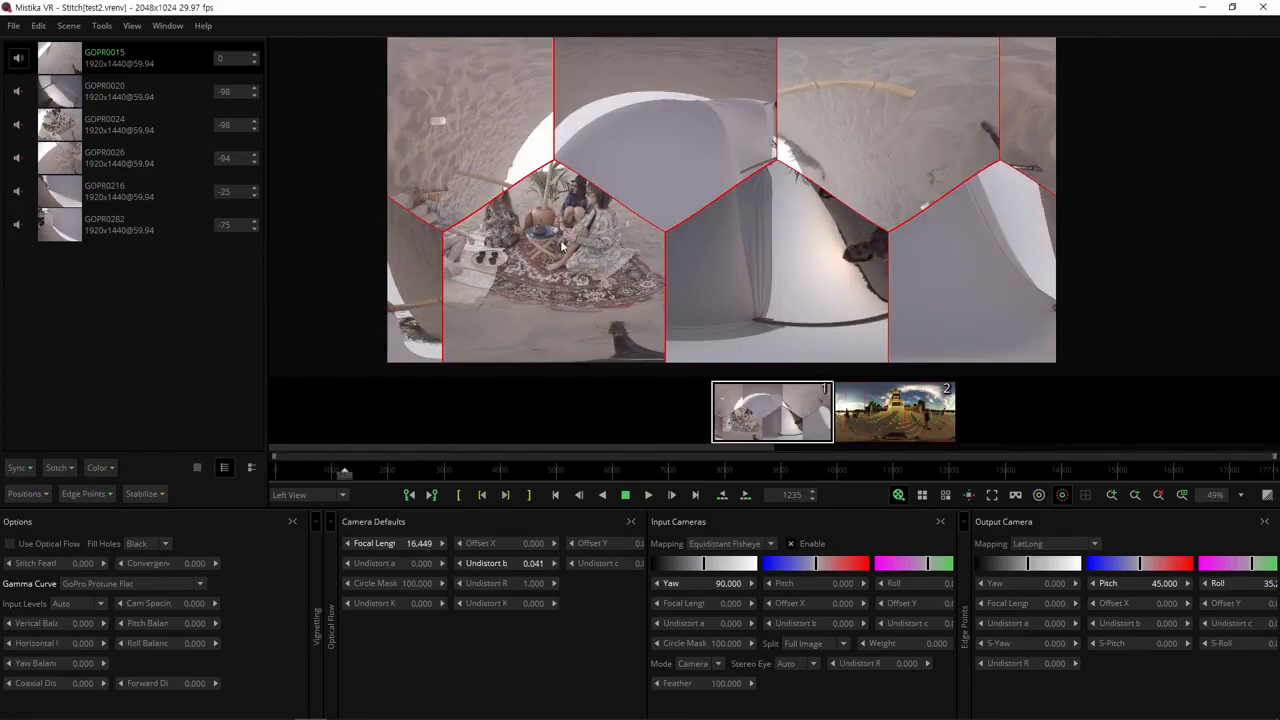
Step: Display the camera position markers and rotate the output panorama to yaw about -114 and pitch about -27 to level the horizon
mouse_move(581, 266)
mouse_down()
mouse_move(683, 264)
mouse_move(597, 271)
mouse_up()
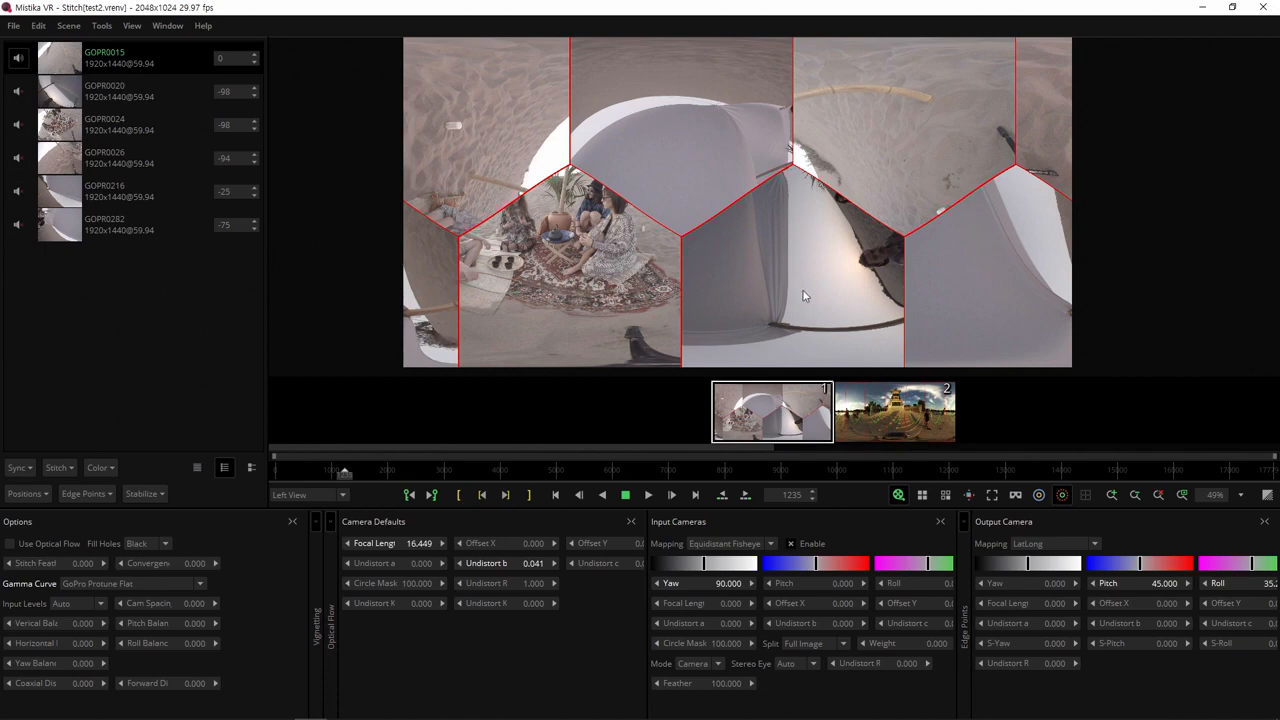
click(1037, 499)
drag(584, 261, 641, 255)
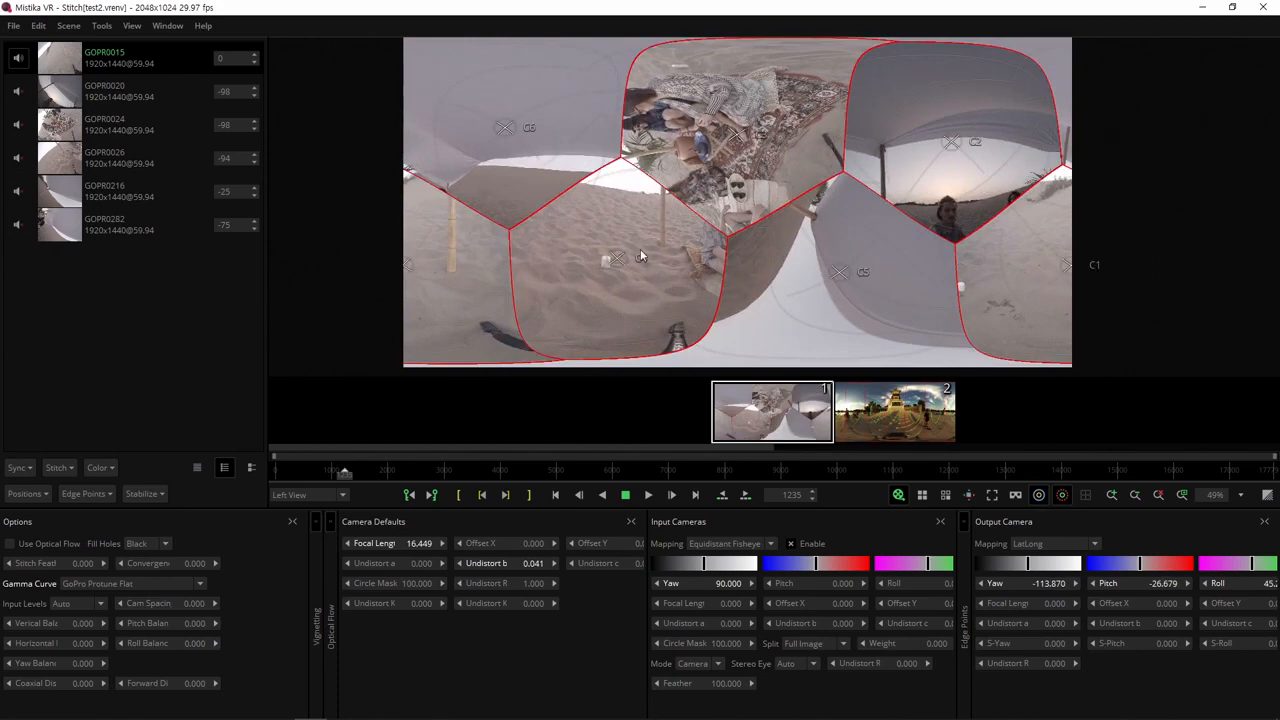
Step: Swap the camera positions of GOPR0024 and GOPR0216, and exchange GOPR0216 with GOPR0020 so the scene lines up
click(741, 140)
drag(856, 279, 856, 280)
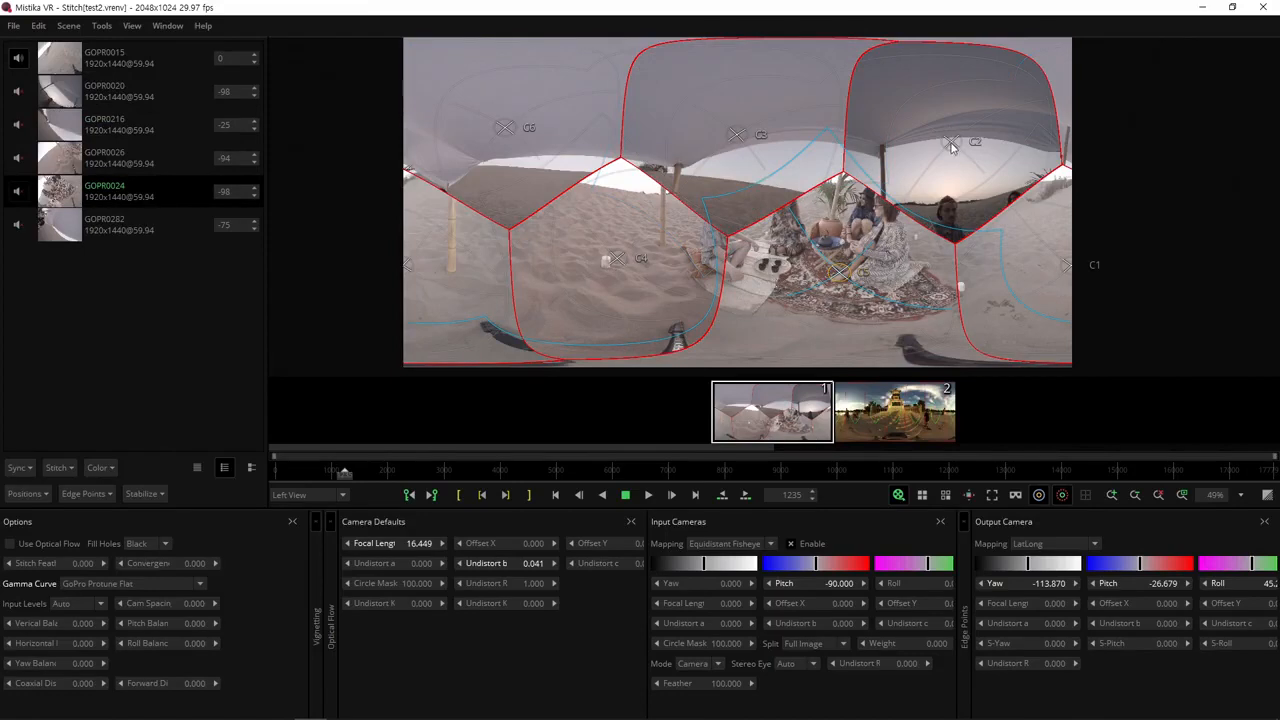
click(716, 149)
drag(716, 149, 718, 160)
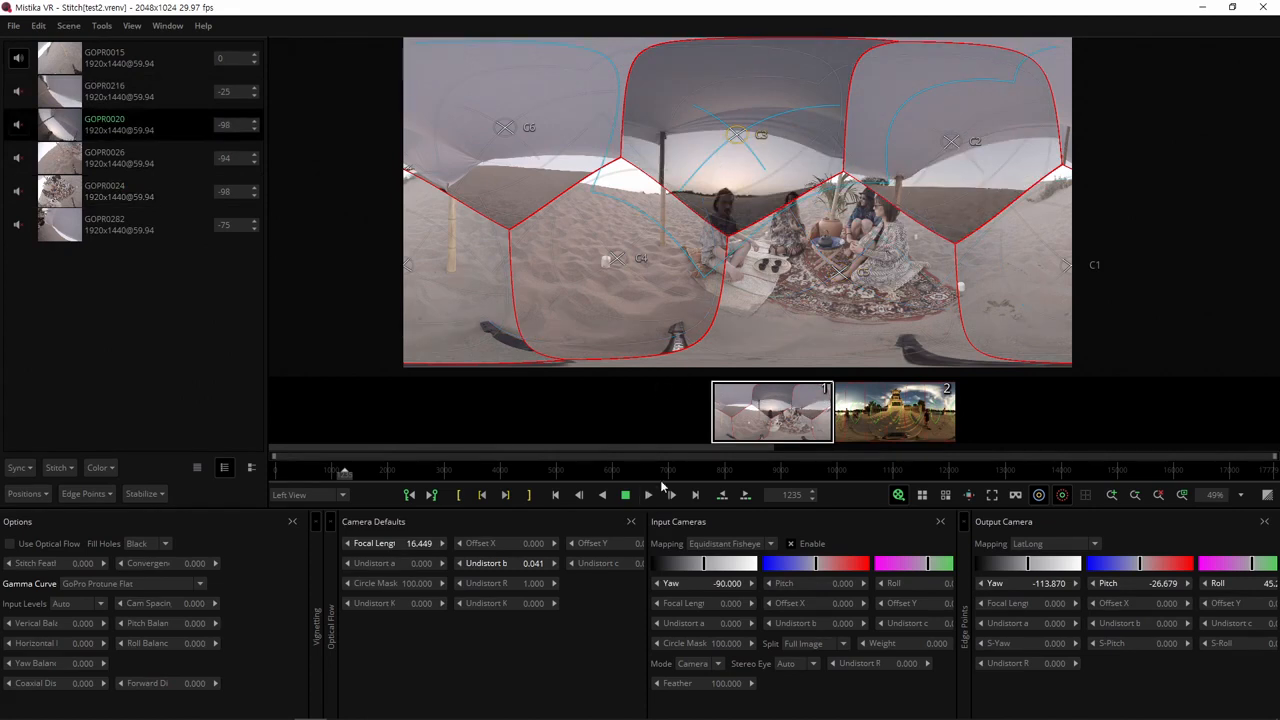
Step: Go to frame 6865 and swap the camera positions of GOPR0282 and GOPR0216
click(663, 478)
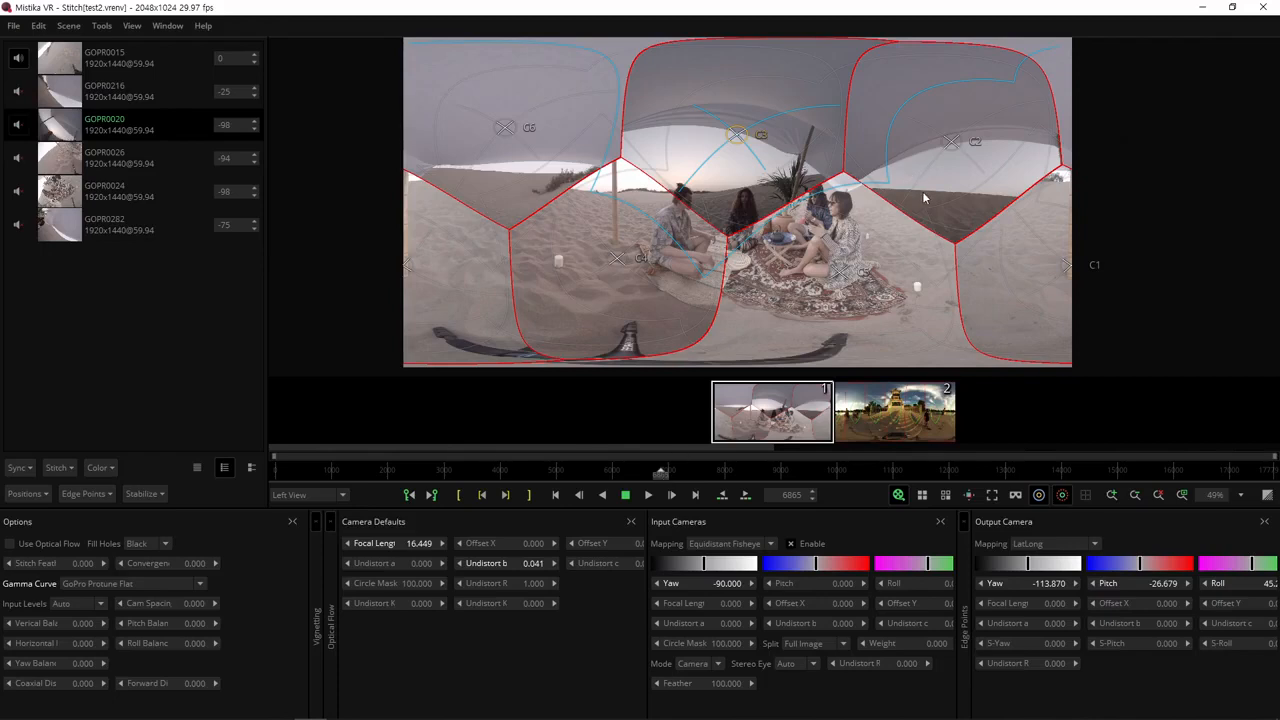
scroll(922, 192, down, 1)
drag(909, 193, 767, 198)
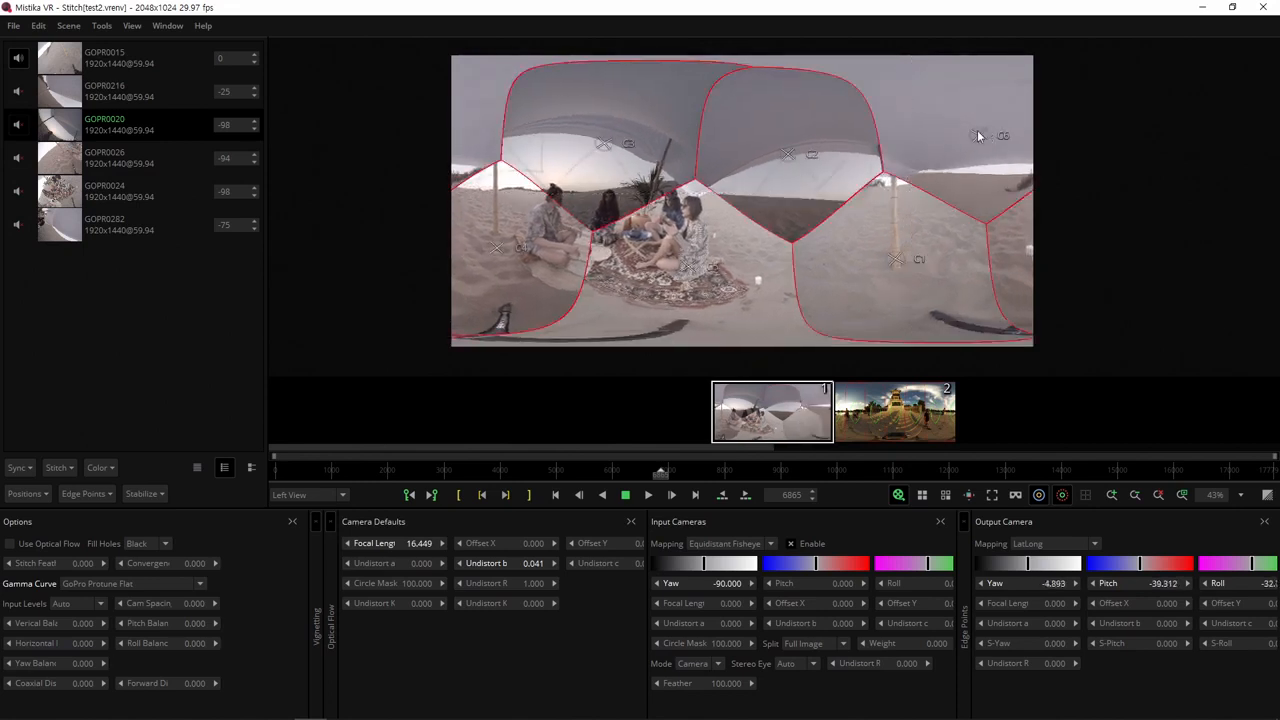
click(975, 137)
drag(748, 154, 748, 155)
Step: Level the horizon and centre the seated group by rotating the output panorama to yaw about -105 and pitch about -30
drag(718, 227, 795, 219)
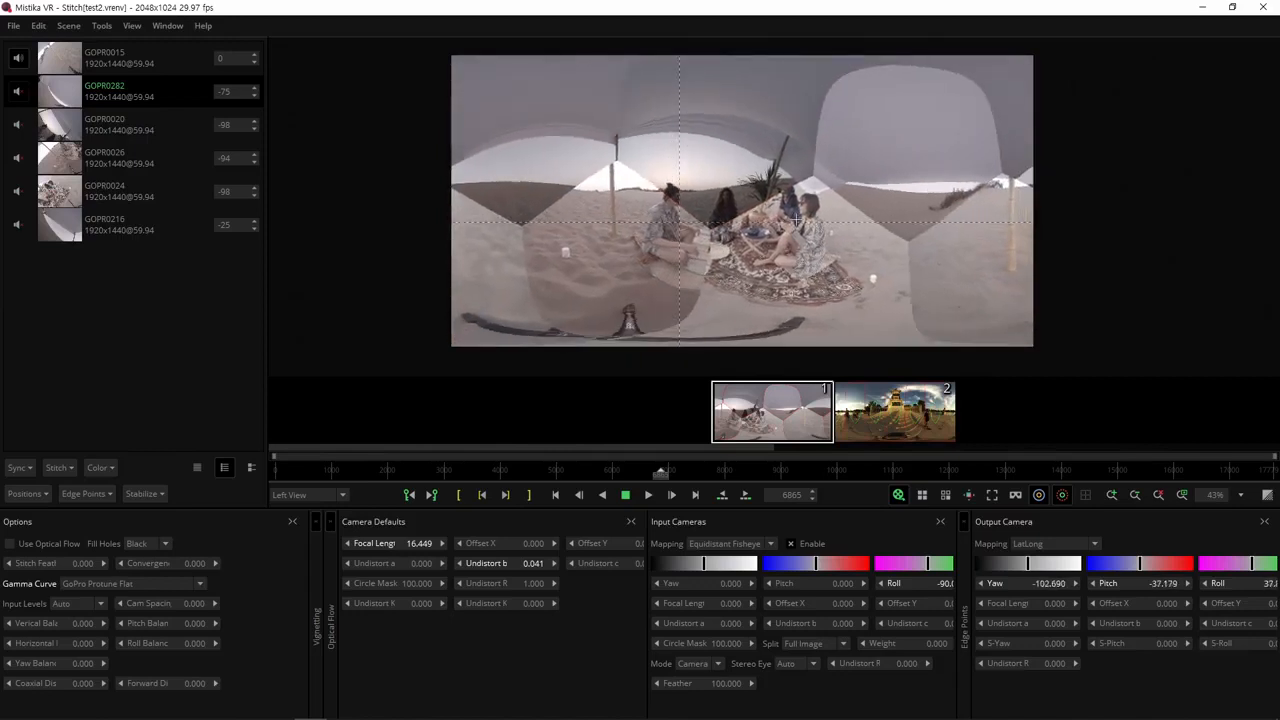
drag(777, 155, 777, 167)
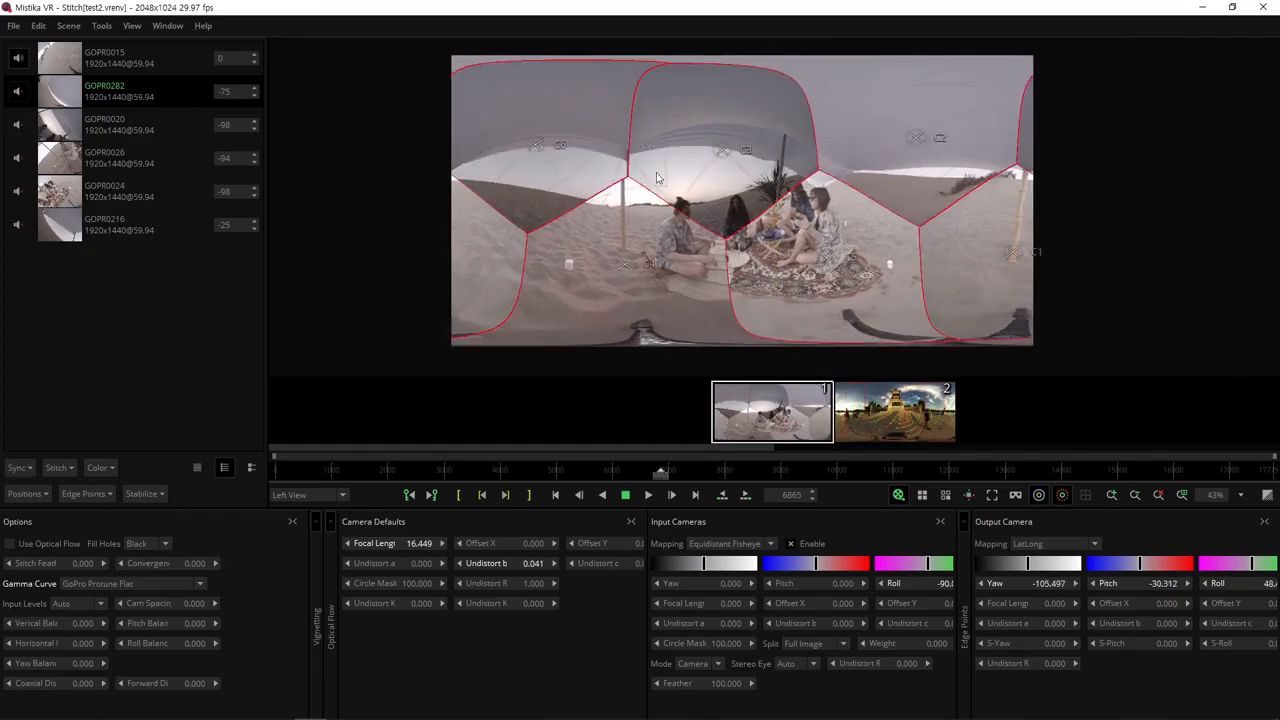
scroll(885, 248, up, 1)
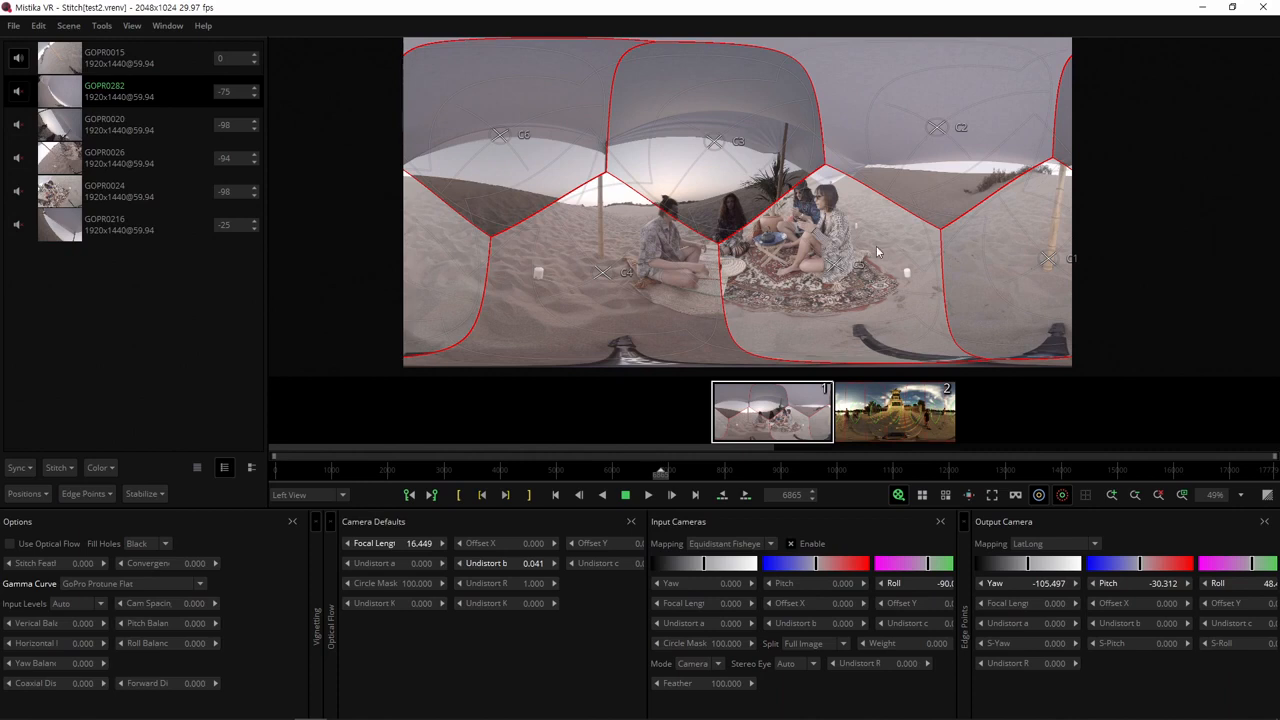
Step: Run Improve Offsets on the camera positions three times to refine the stitch
click(14, 495)
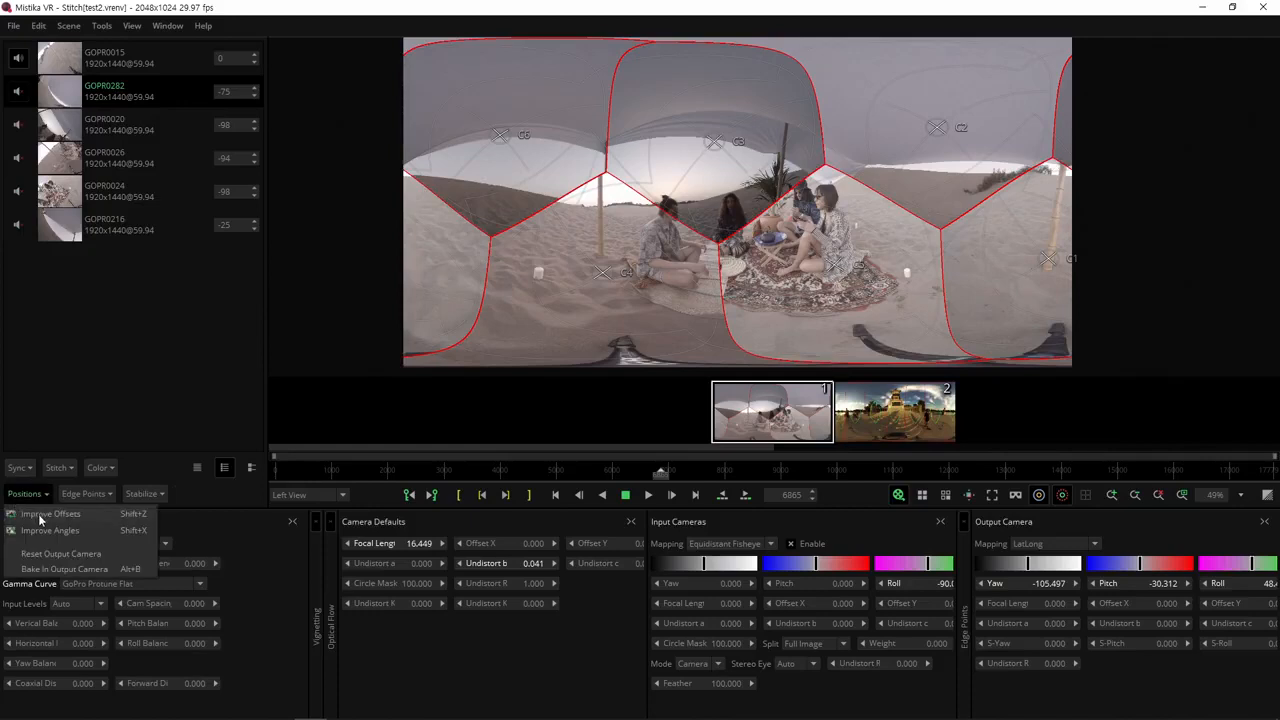
click(40, 515)
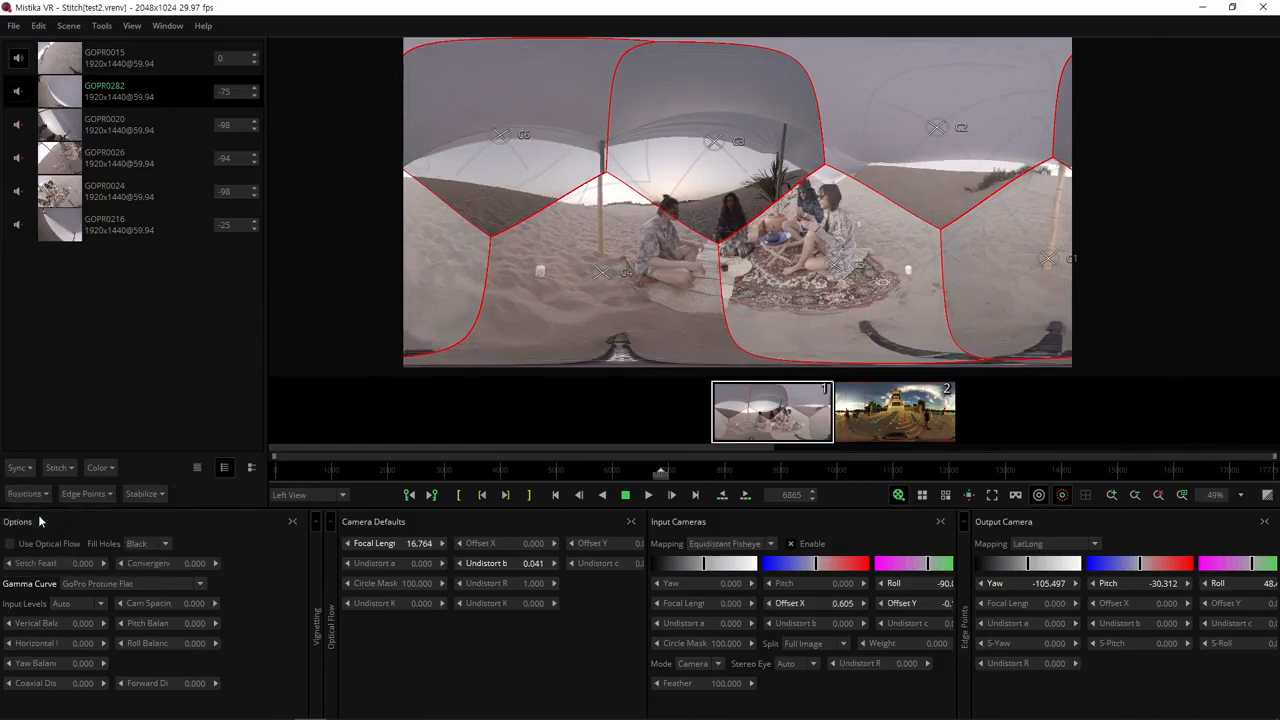
click(40, 497)
click(55, 521)
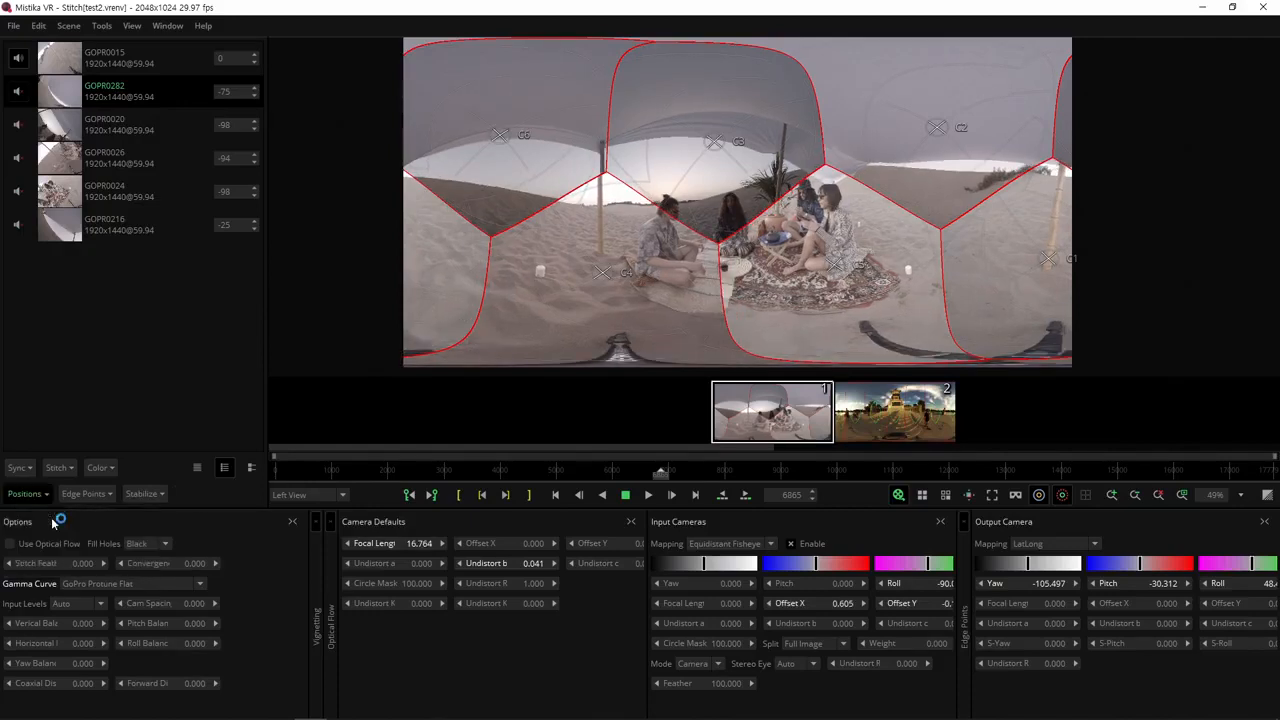
click(39, 495)
click(44, 520)
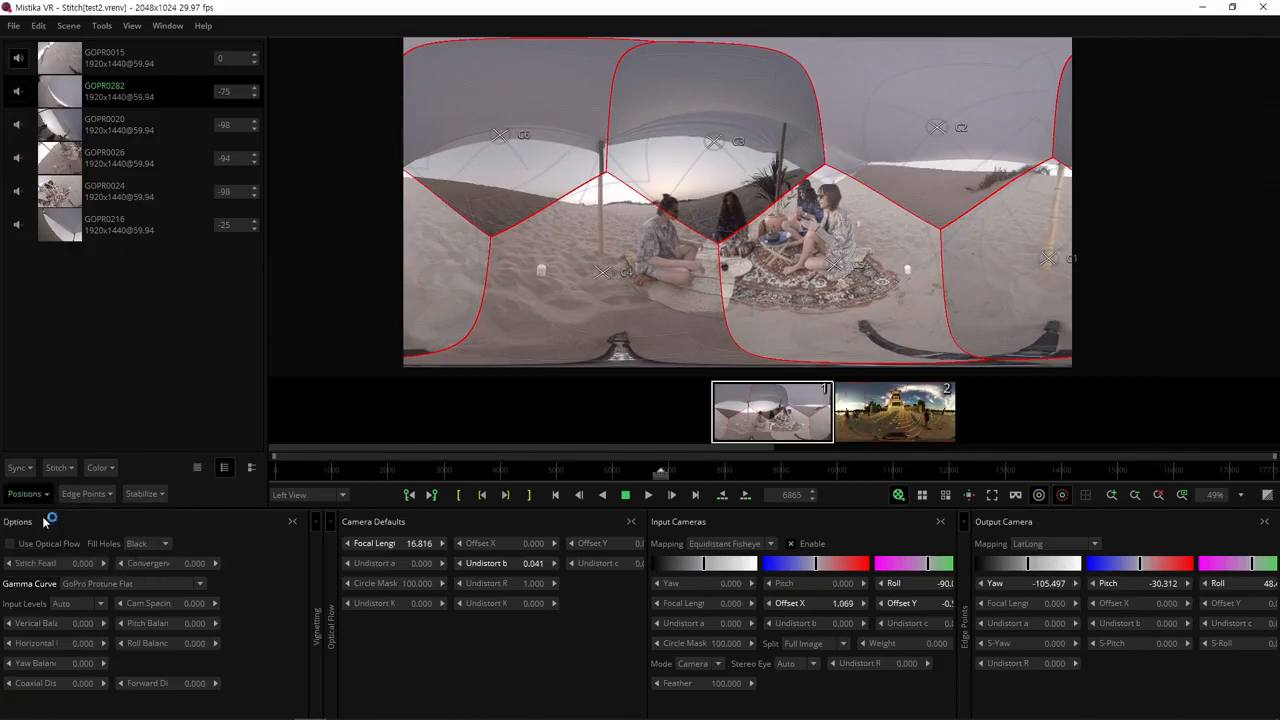
Step: Run Improve Angles on the camera positions and check the stitch around the seated group
click(40, 494)
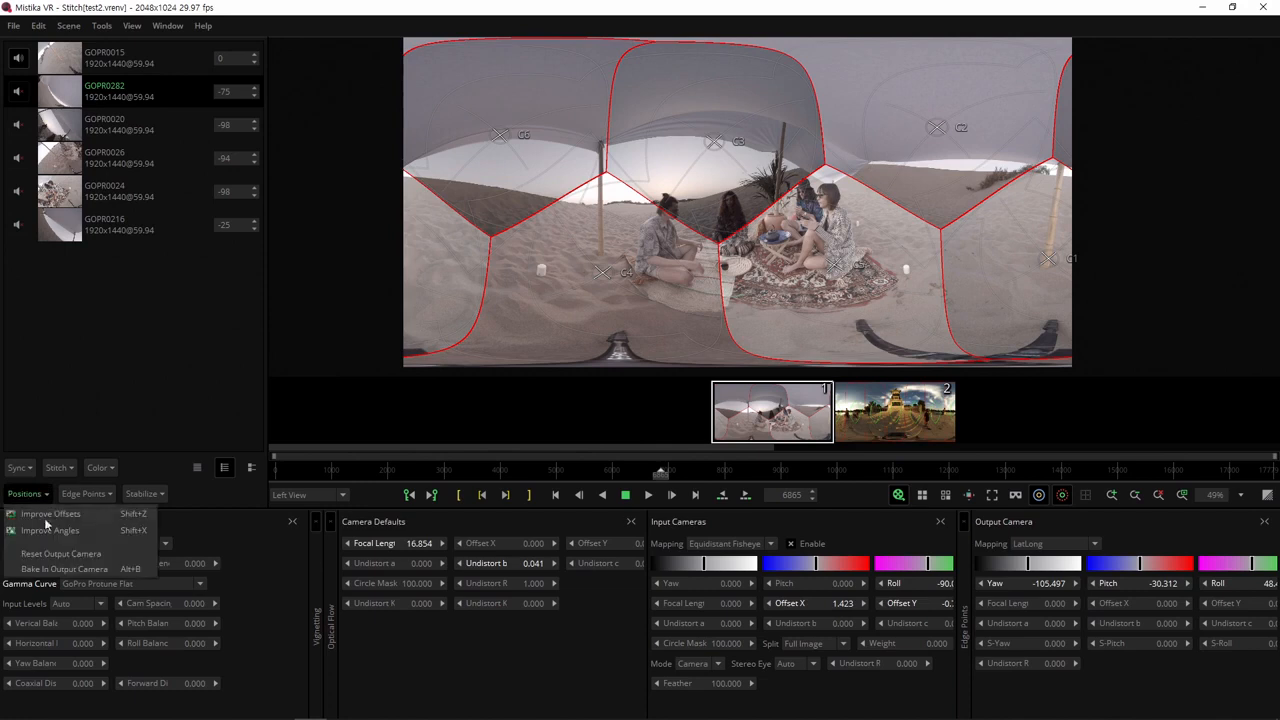
click(46, 531)
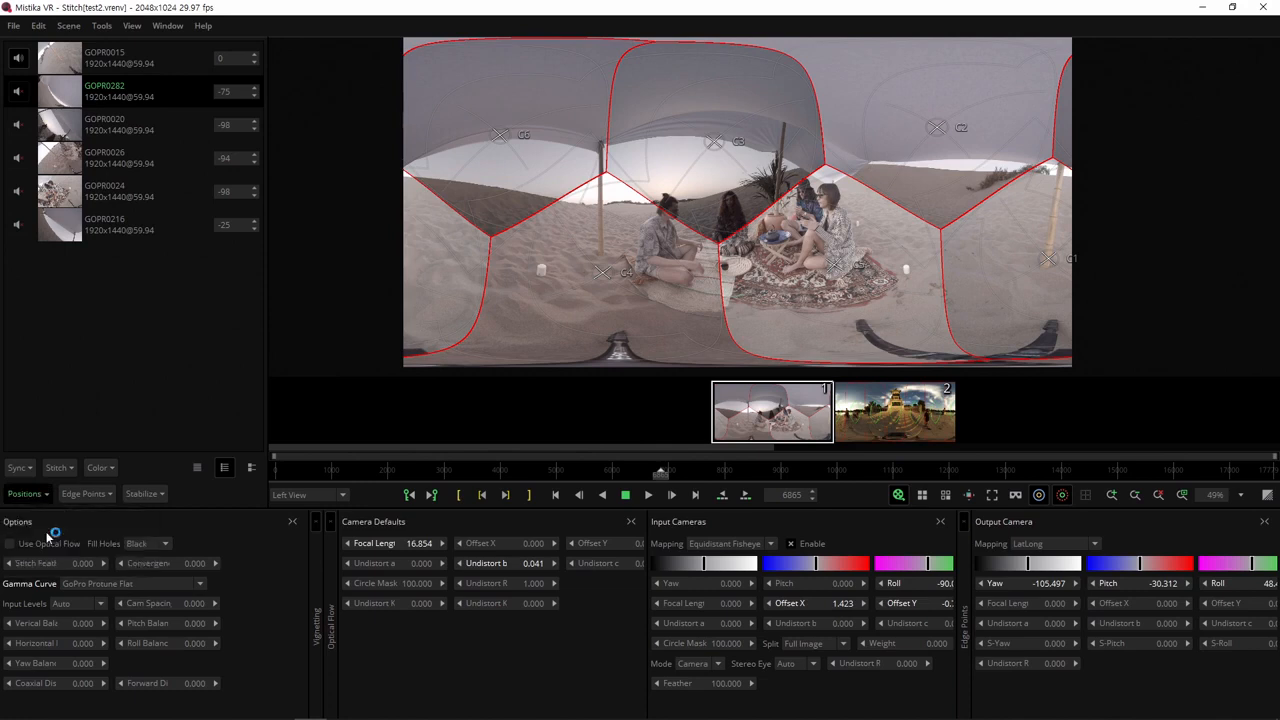
scroll(667, 255, up, 2)
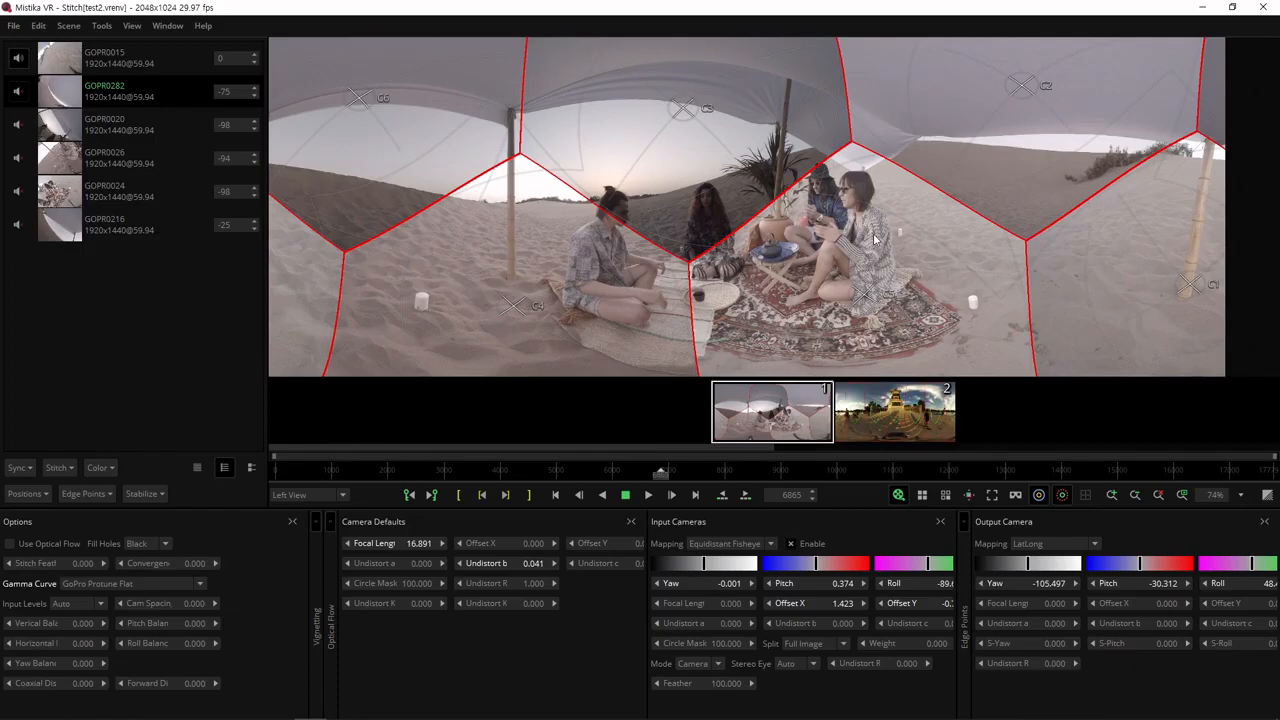
scroll(750, 187, down, 1)
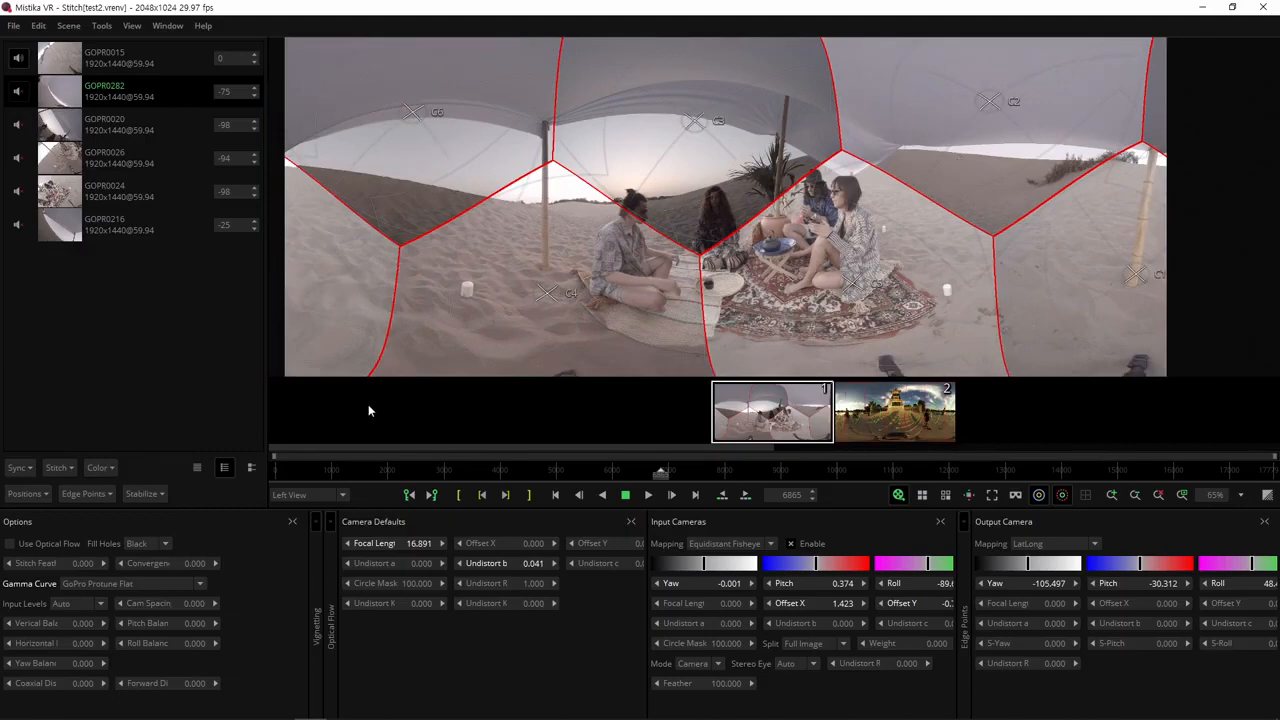
Step: Match the colour and exposure between the cameras and hide the red seam lines in the preview
click(96, 467)
click(112, 488)
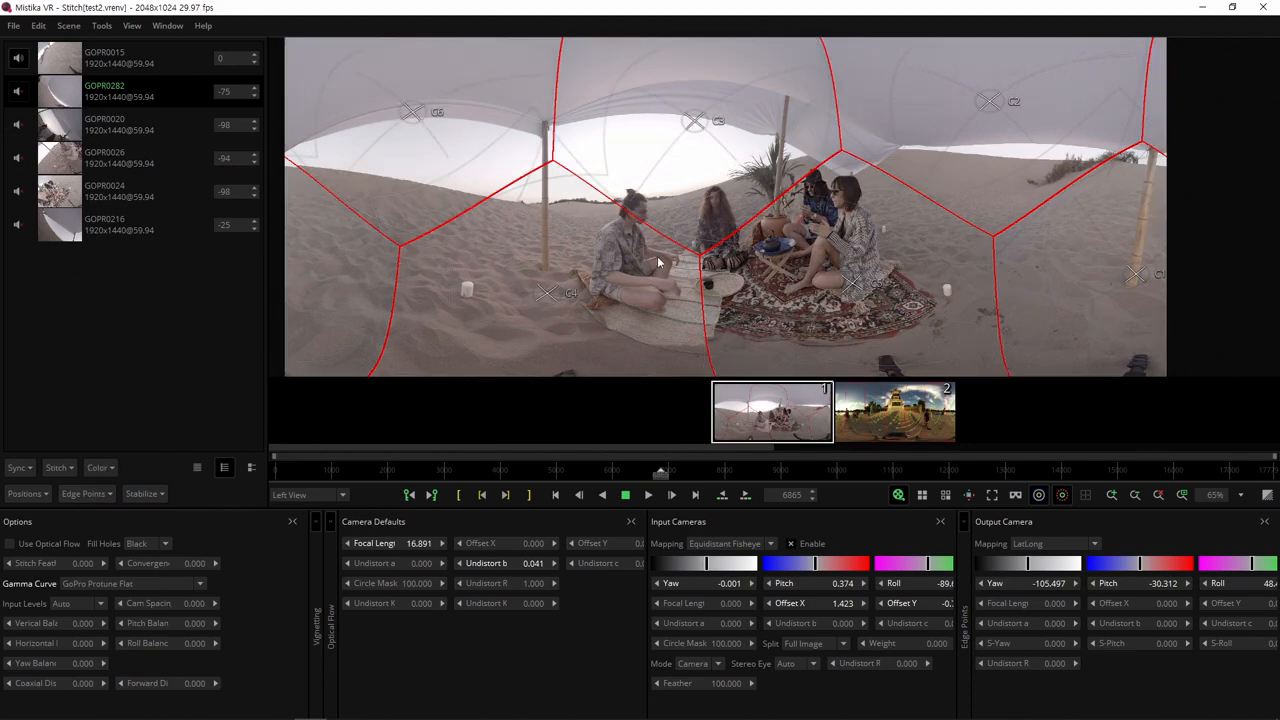
scroll(782, 255, up, 4)
click(1062, 500)
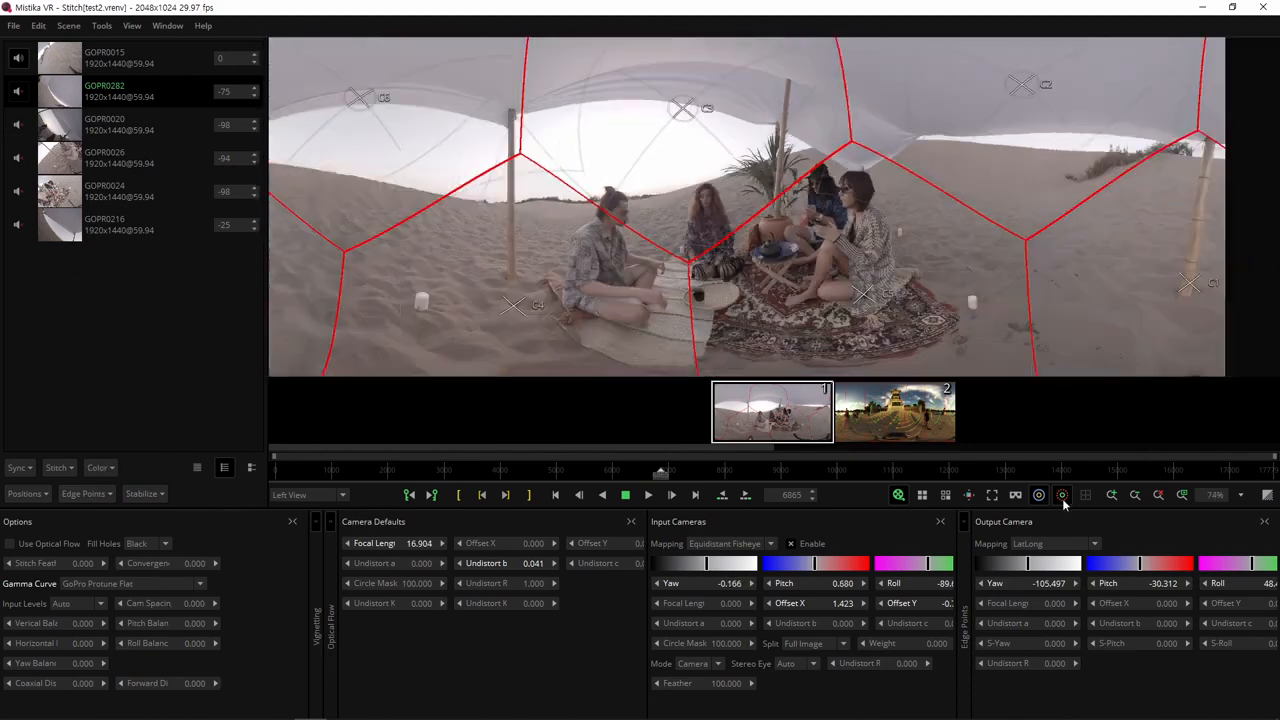
click(1062, 497)
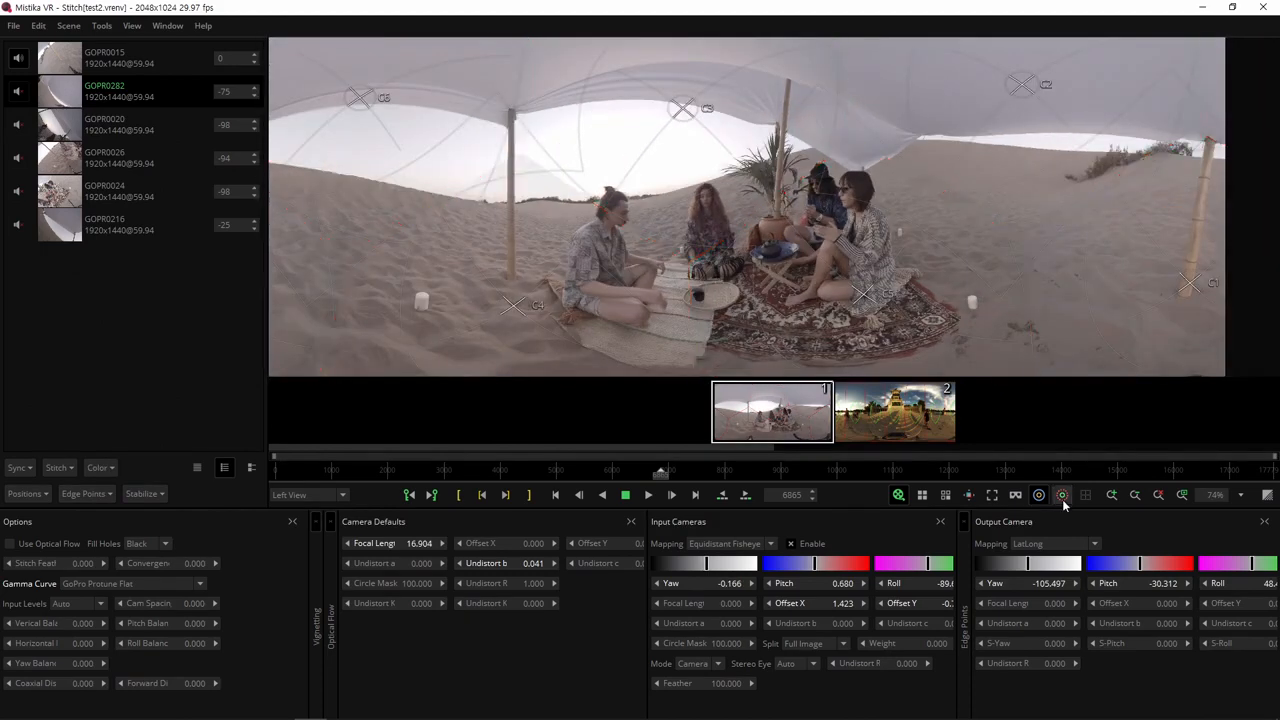
Step: Set the Stitch Feather to 23 to blend the visible seam in the sky, and check the blend around the people
scroll(673, 228, up, 4)
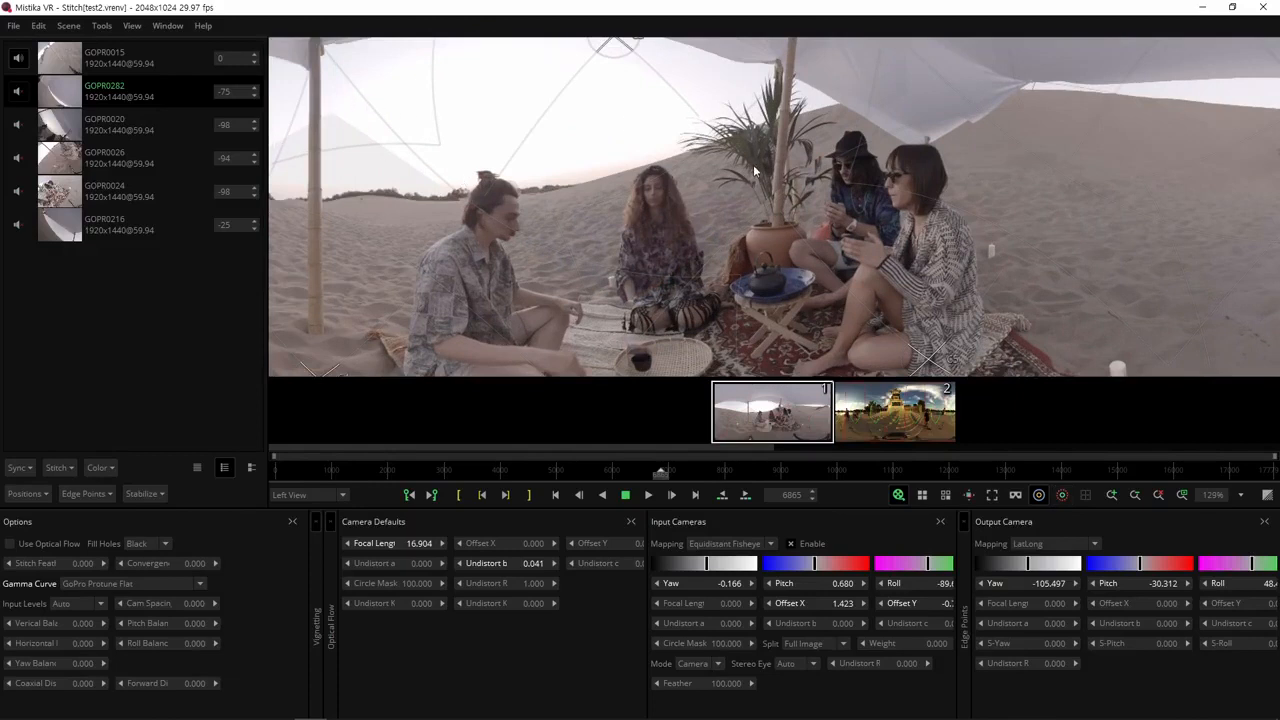
drag(424, 259, 638, 245)
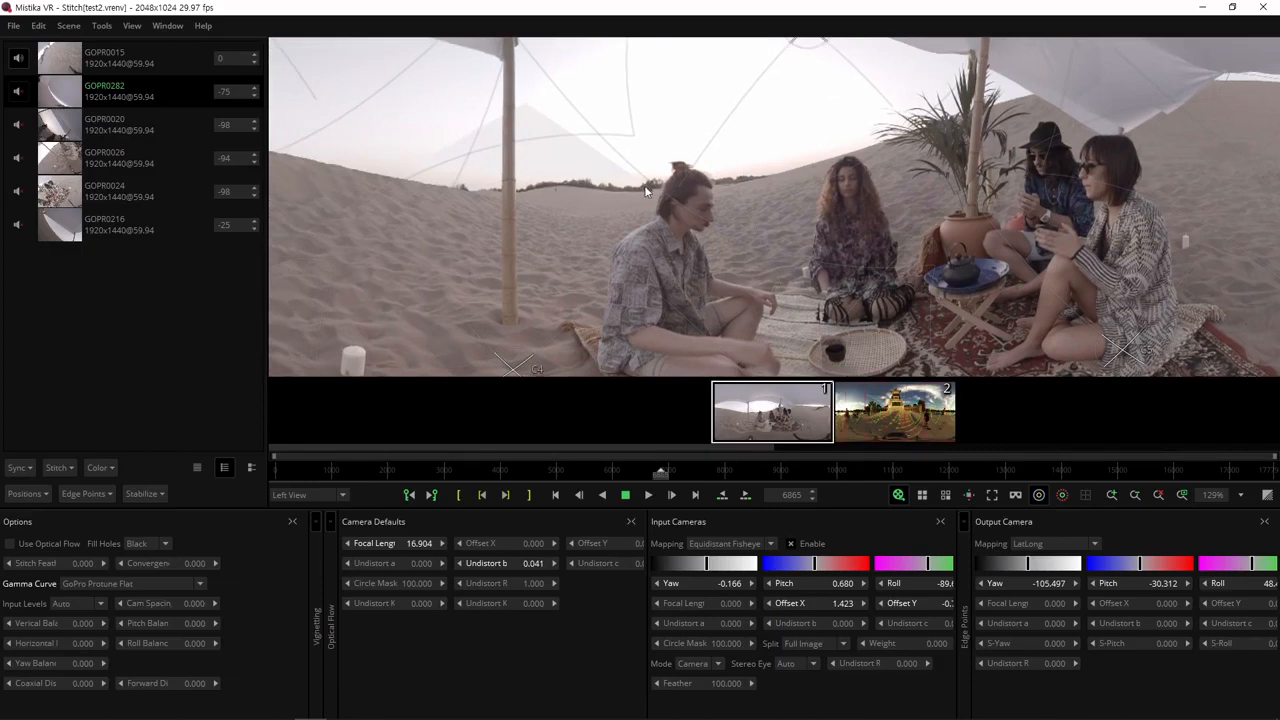
mouse_move(90, 564)
mouse_down()
mouse_move(102, 565)
mouse_move(68, 564)
mouse_move(89, 566)
mouse_up()
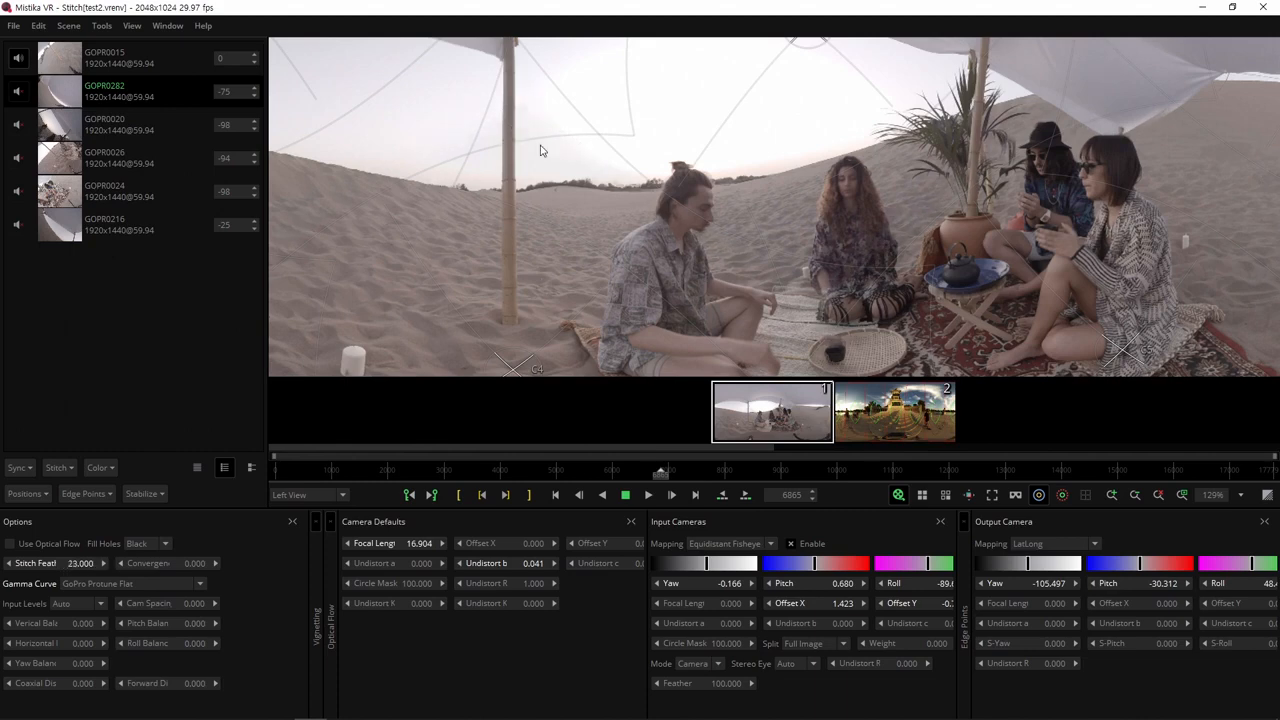
scroll(743, 206, up, 1)
scroll(743, 204, up, 2)
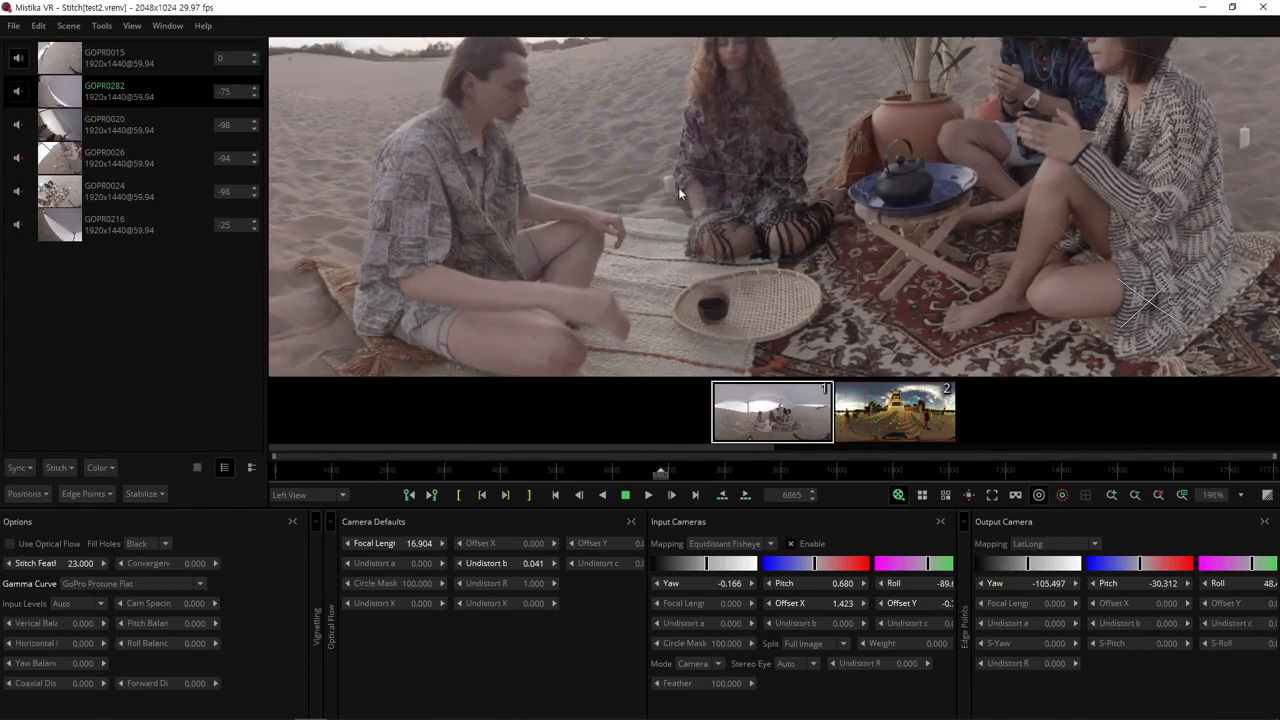
scroll(672, 199, up, 2)
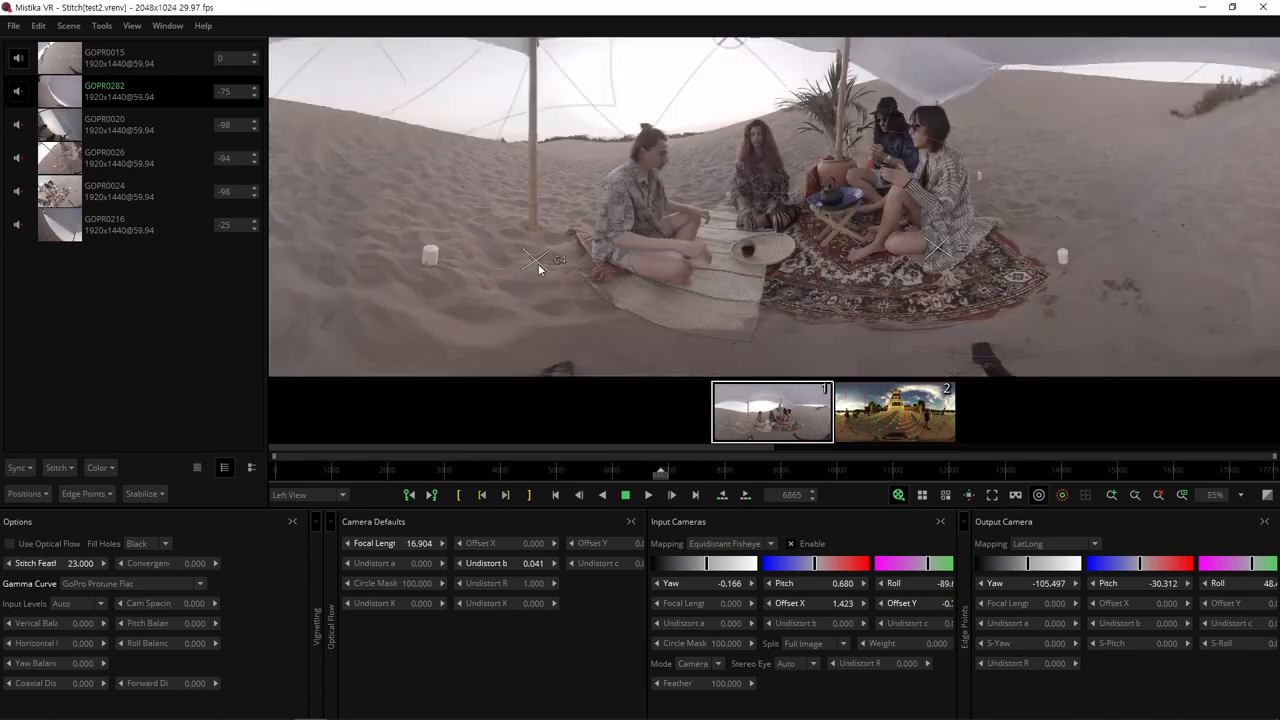
Step: Select the GOPR0026 and GOPR0024 cameras in turn and examine their coverage around the seated group
click(537, 264)
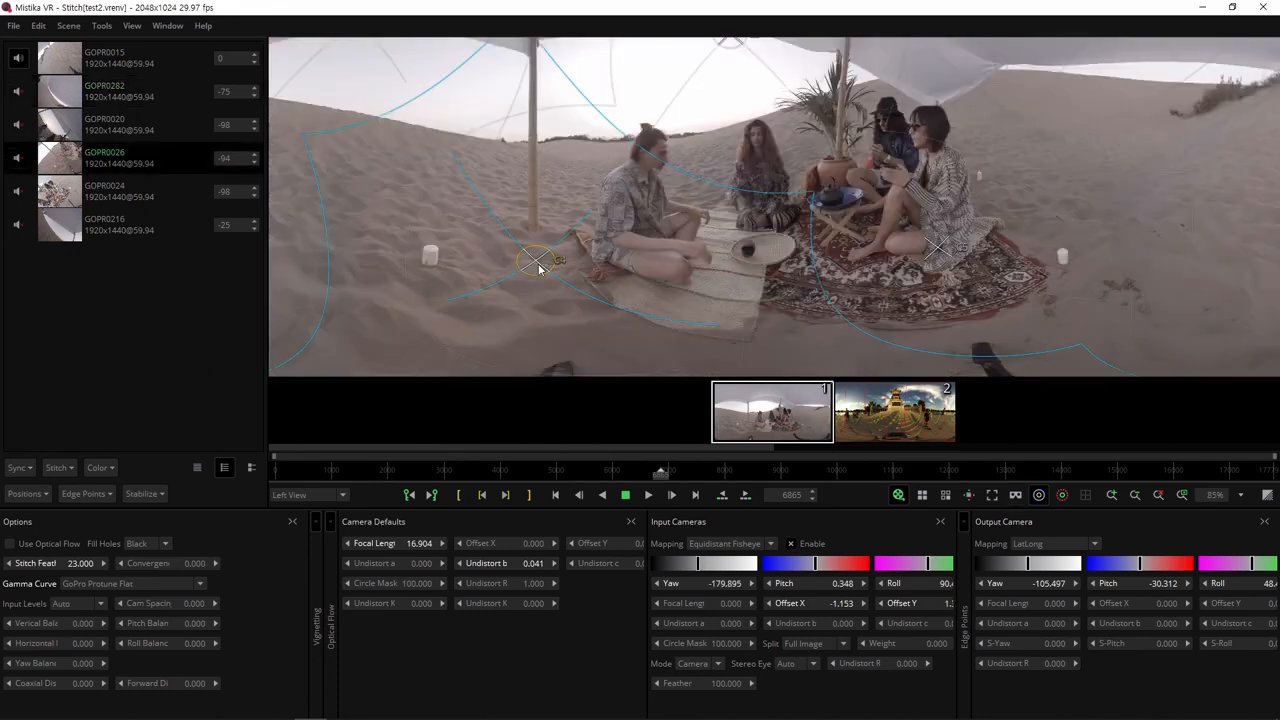
click(938, 250)
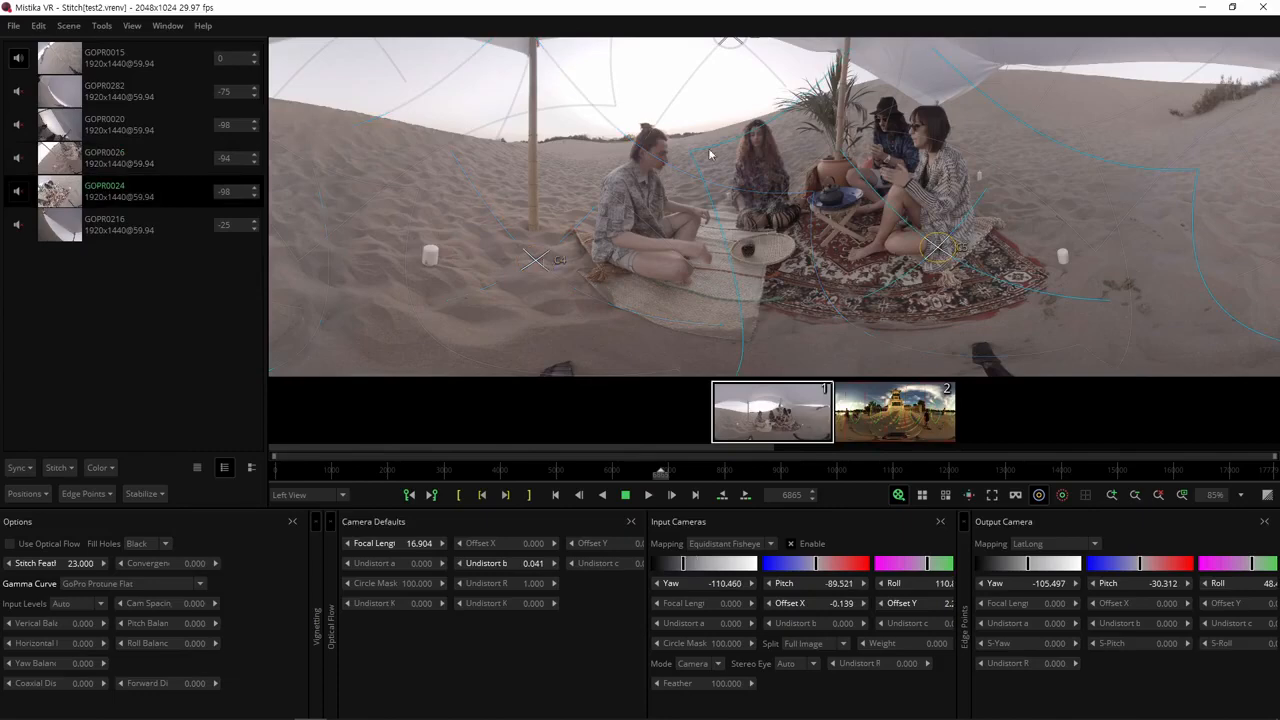
scroll(745, 237, up, 4)
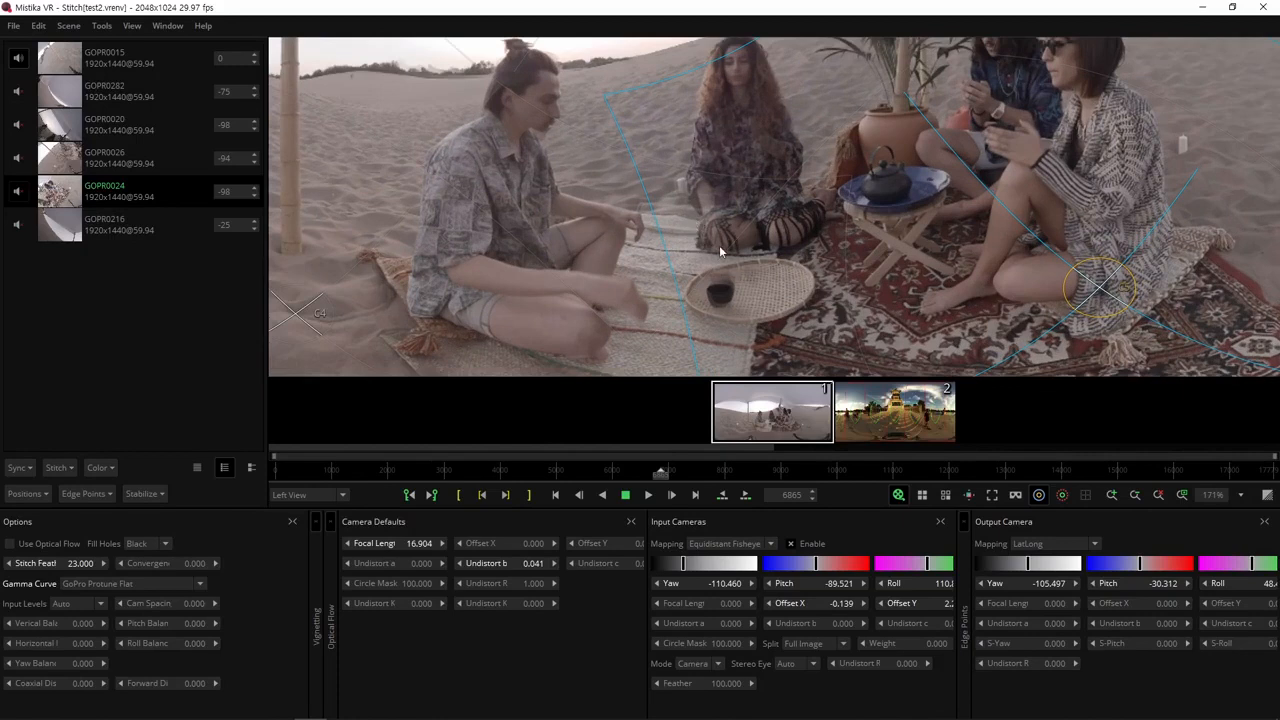
Step: Enable optical flow for the stitch and check the blend around the seated group at several magnifications
click(9, 544)
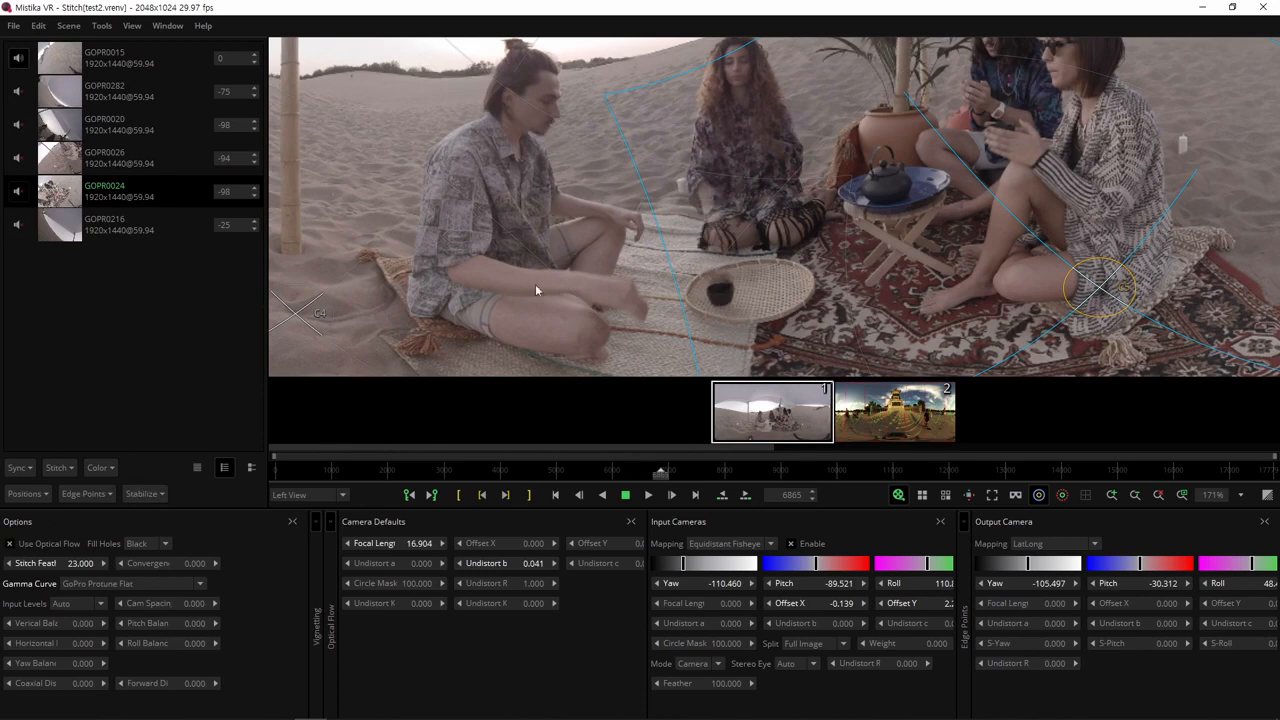
scroll(745, 236, up, 1)
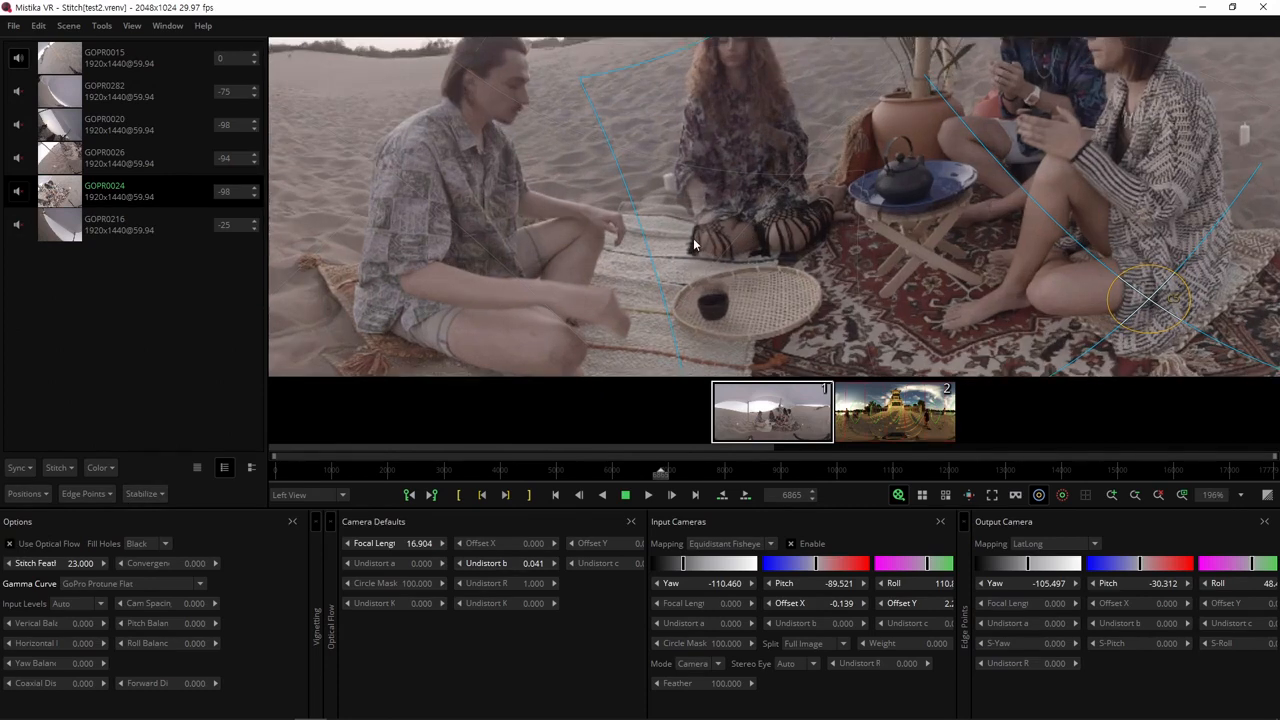
scroll(744, 250, down, 3)
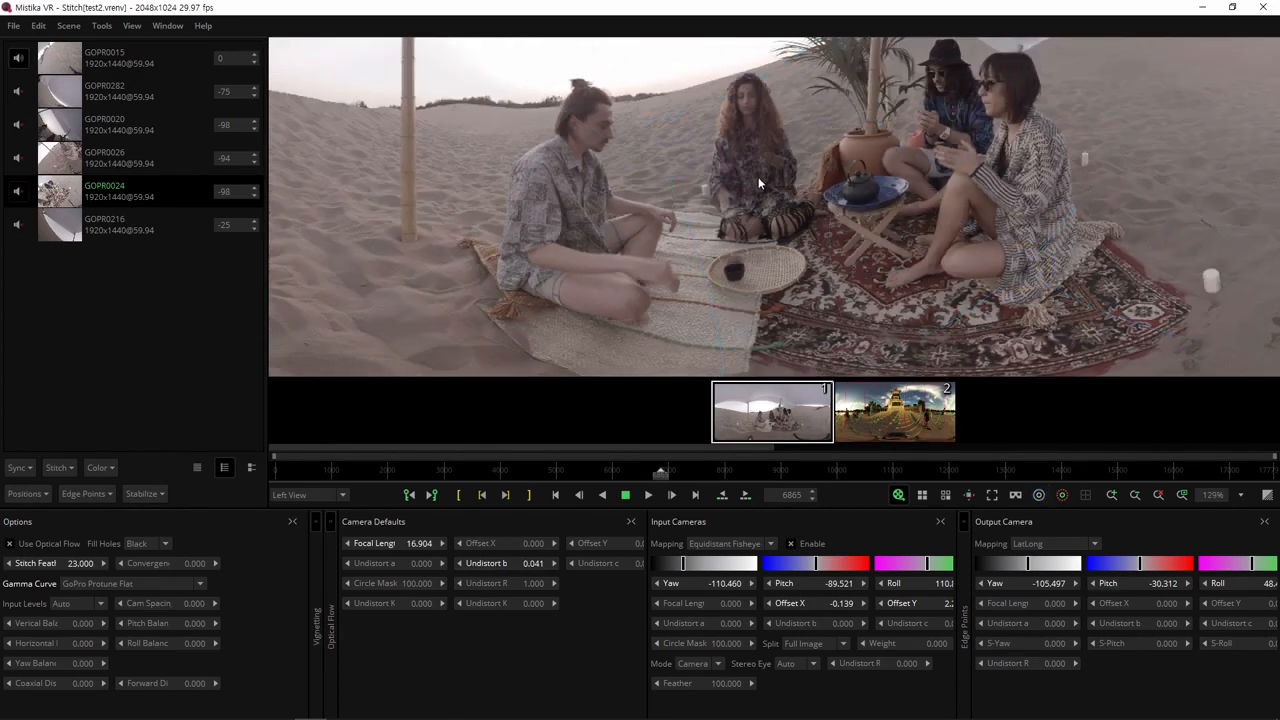
scroll(758, 177, up, 1)
scroll(758, 177, up, 1)
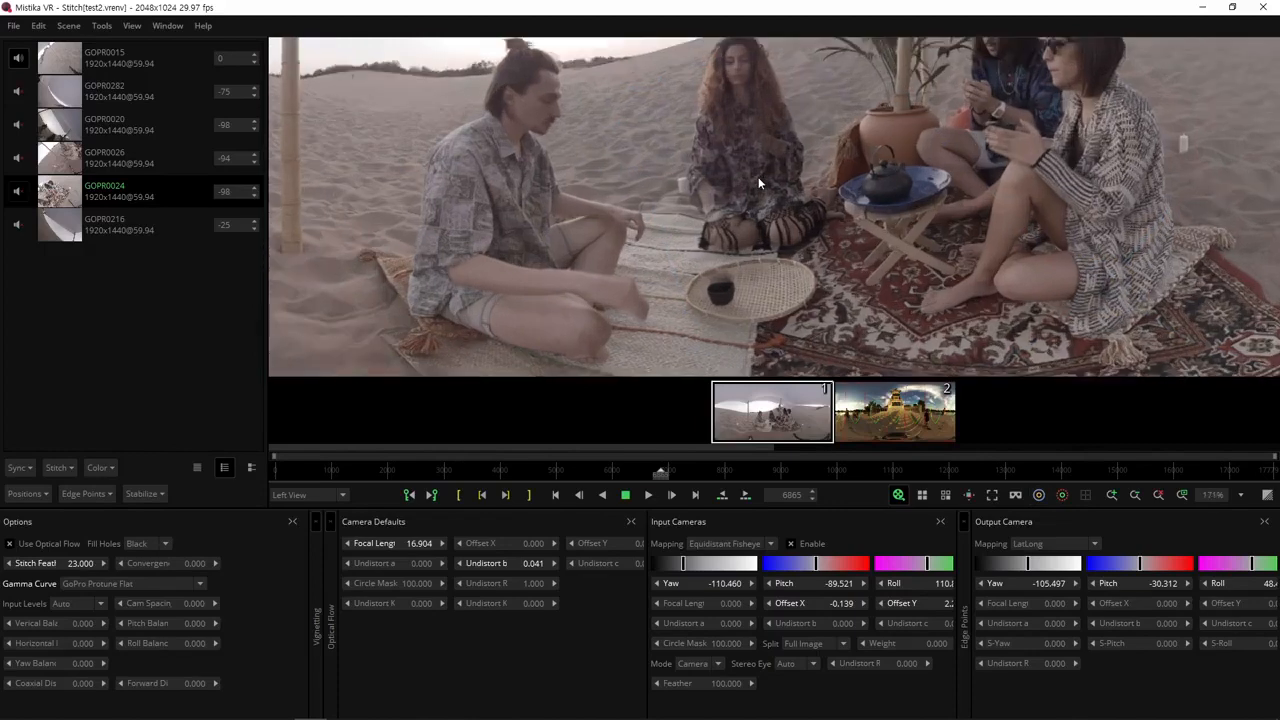
scroll(758, 183, down, 1)
scroll(758, 184, down, 2)
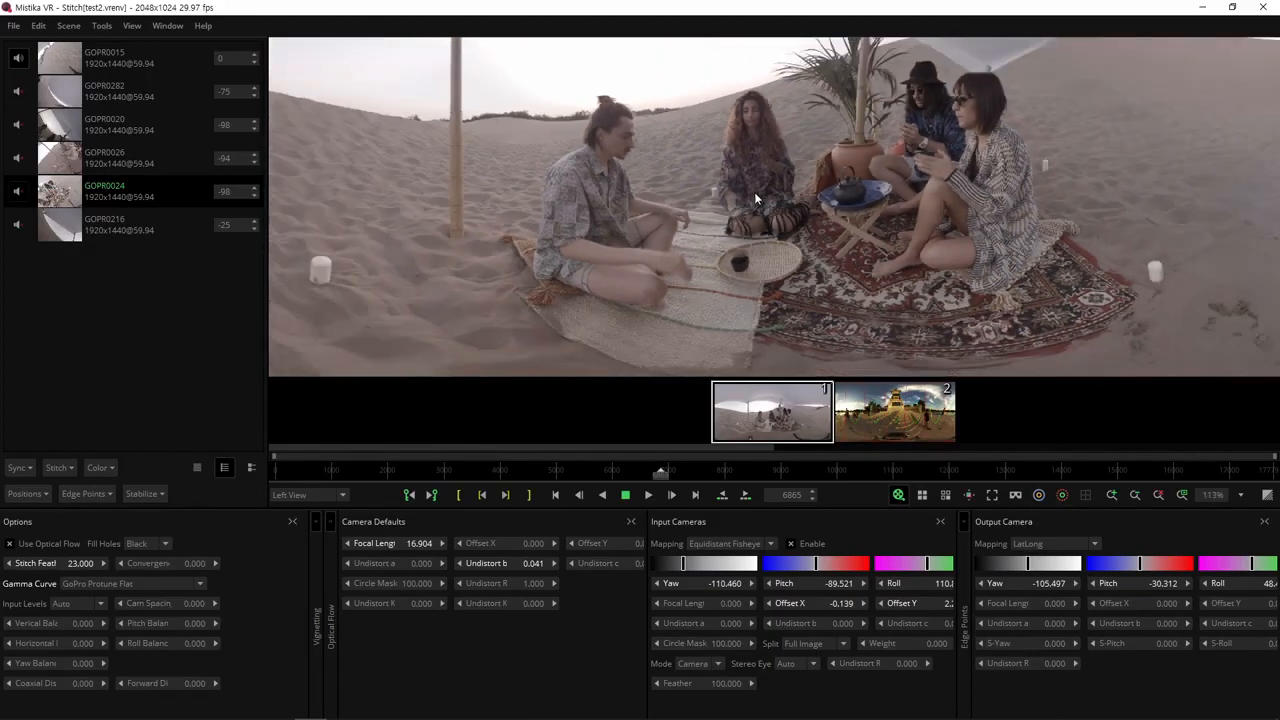
scroll(700, 178, up, 2)
Step: Show the camera outlines and seam lines, then examine the seam crossing the seated man's head, including GOPR0026's coverage
click(1039, 496)
click(1067, 499)
scroll(553, 195, down, 2)
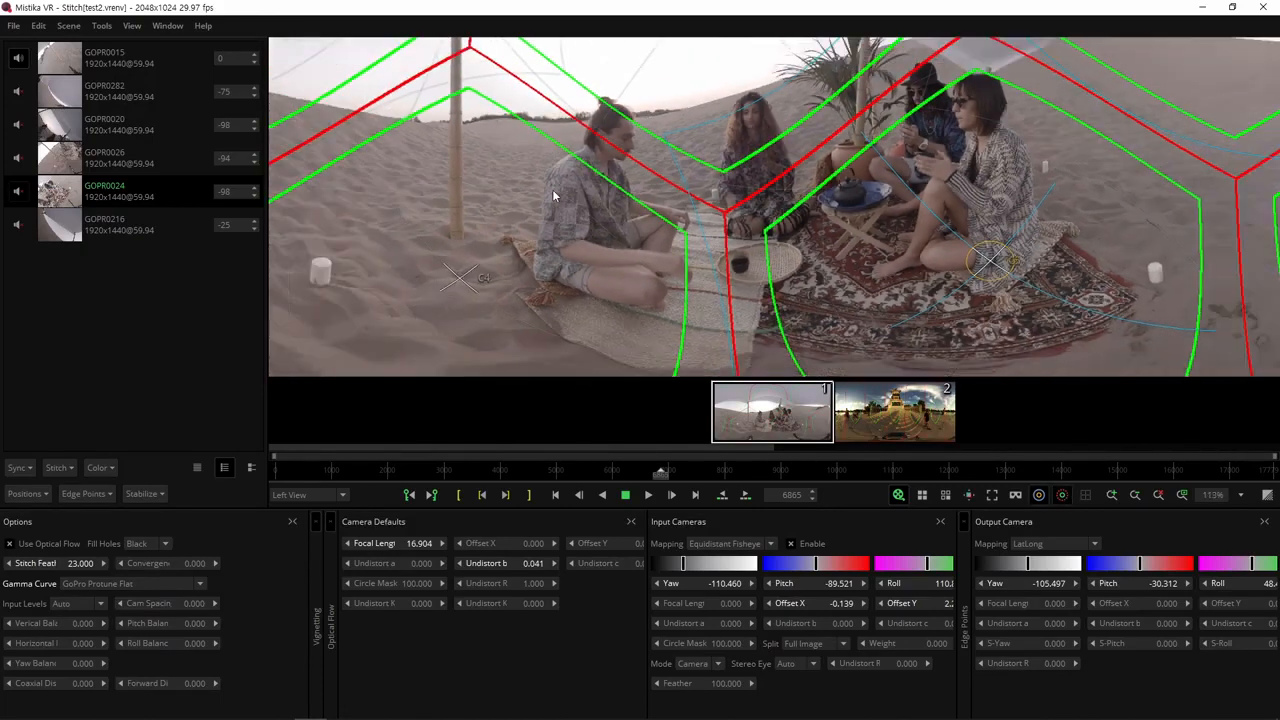
scroll(552, 190, down, 2)
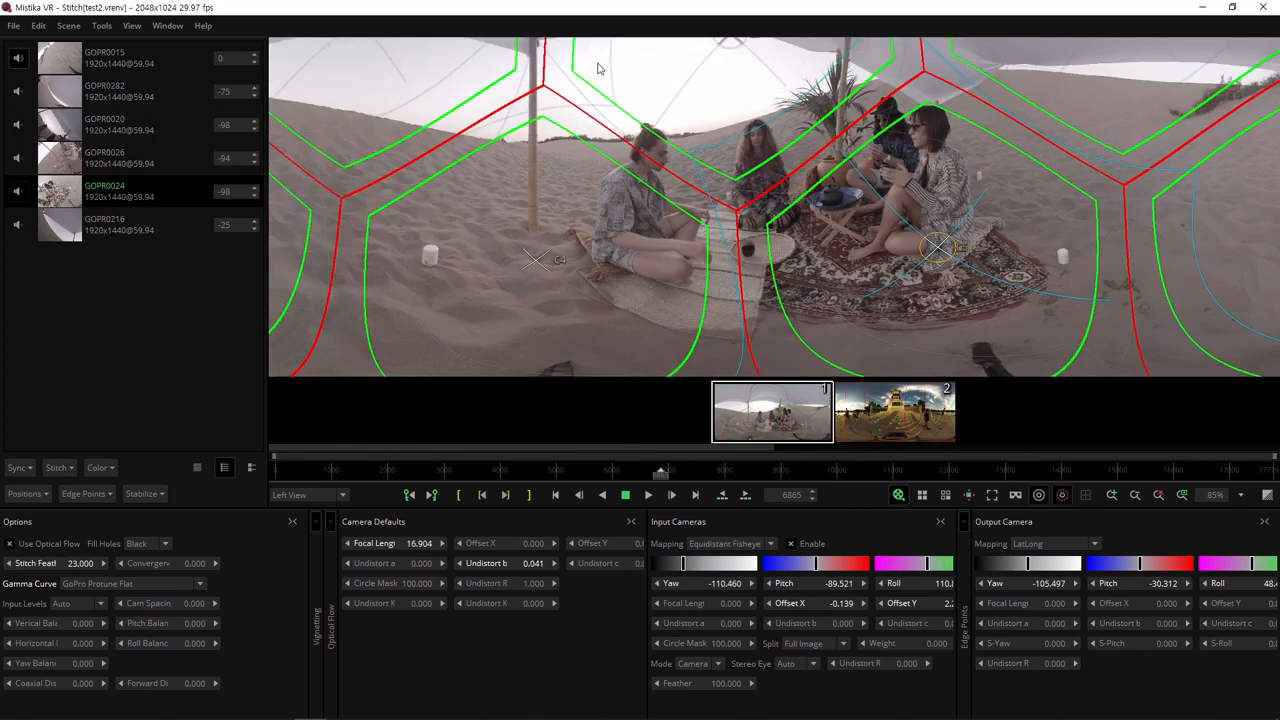
scroll(620, 148, up, 1)
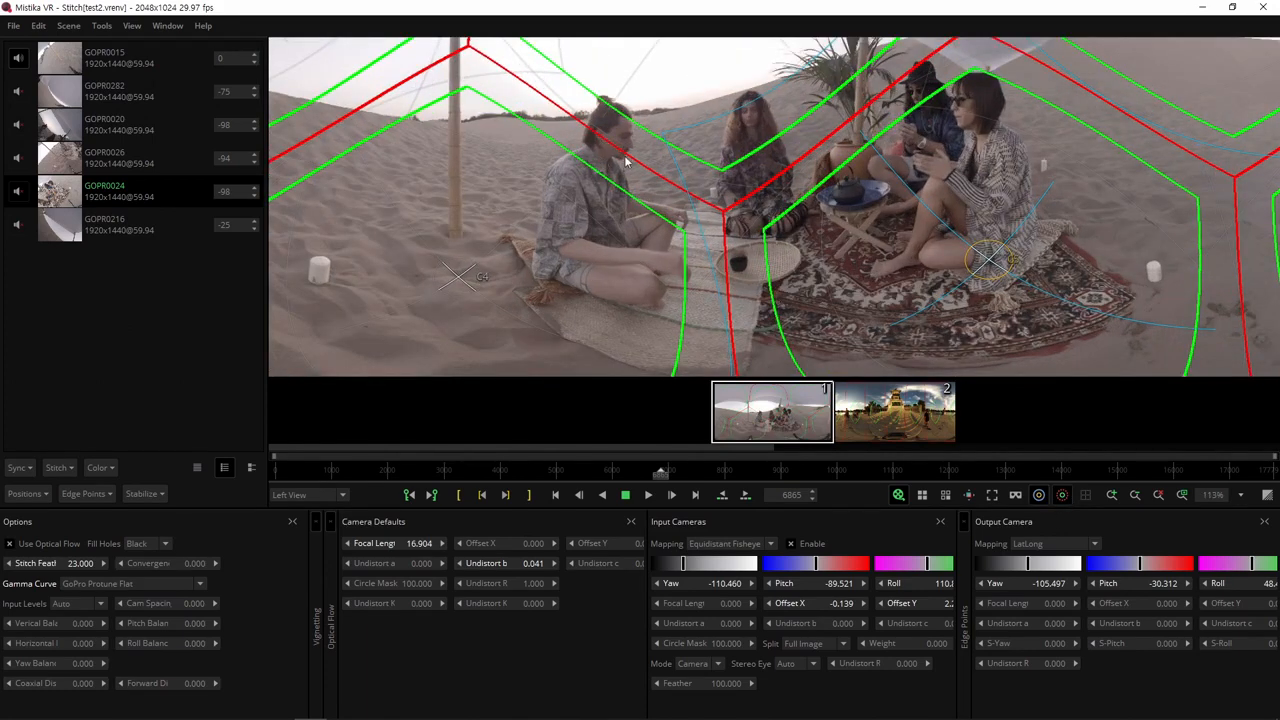
scroll(626, 161, up, 1)
scroll(628, 163, down, 1)
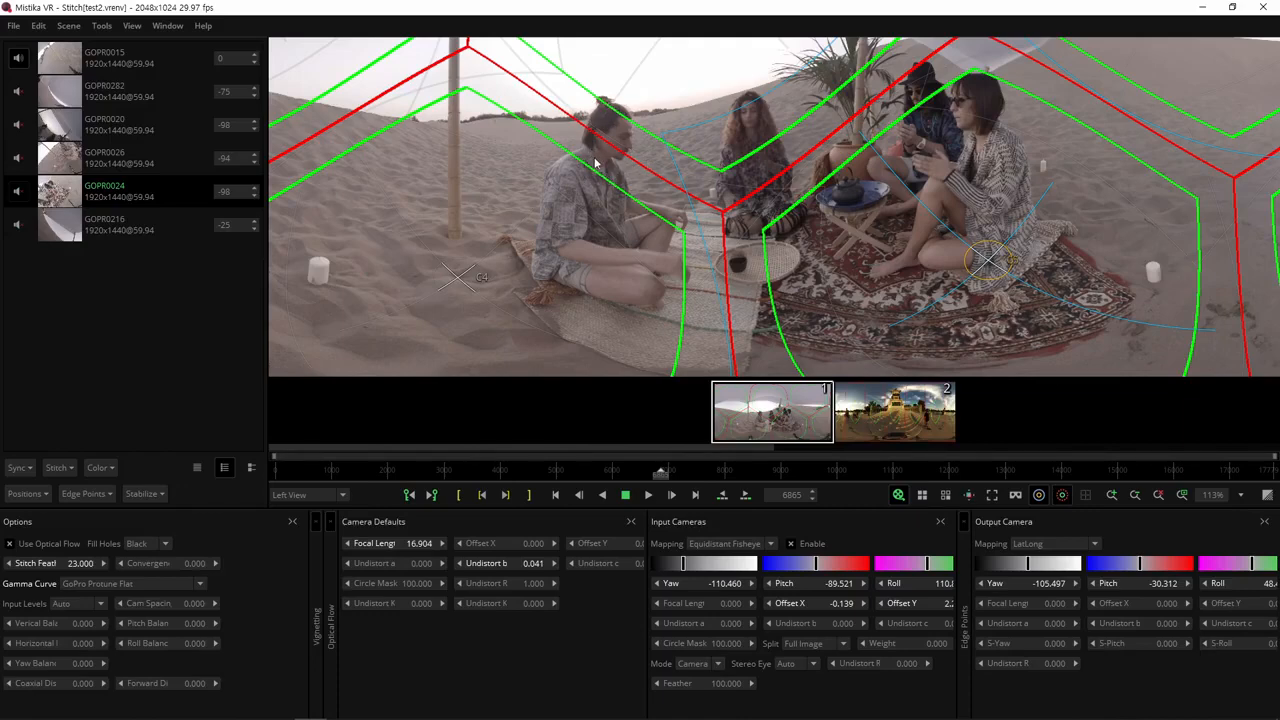
scroll(594, 163, down, 5)
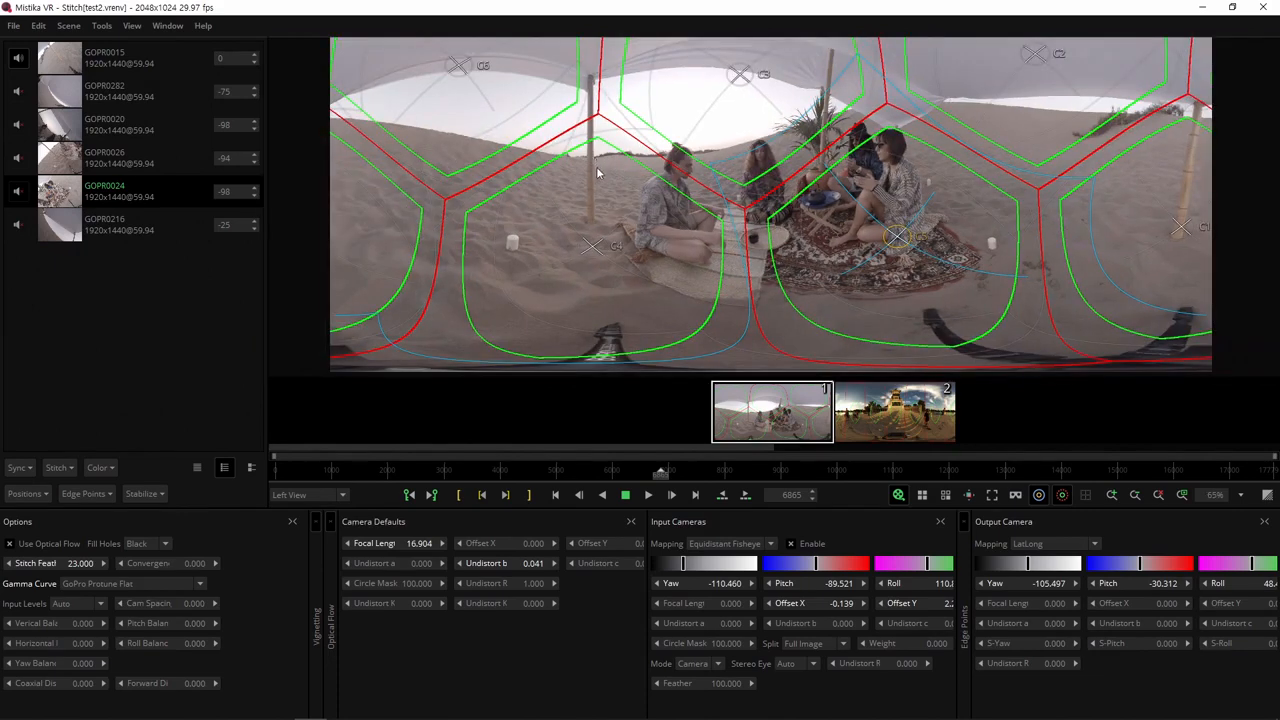
click(594, 245)
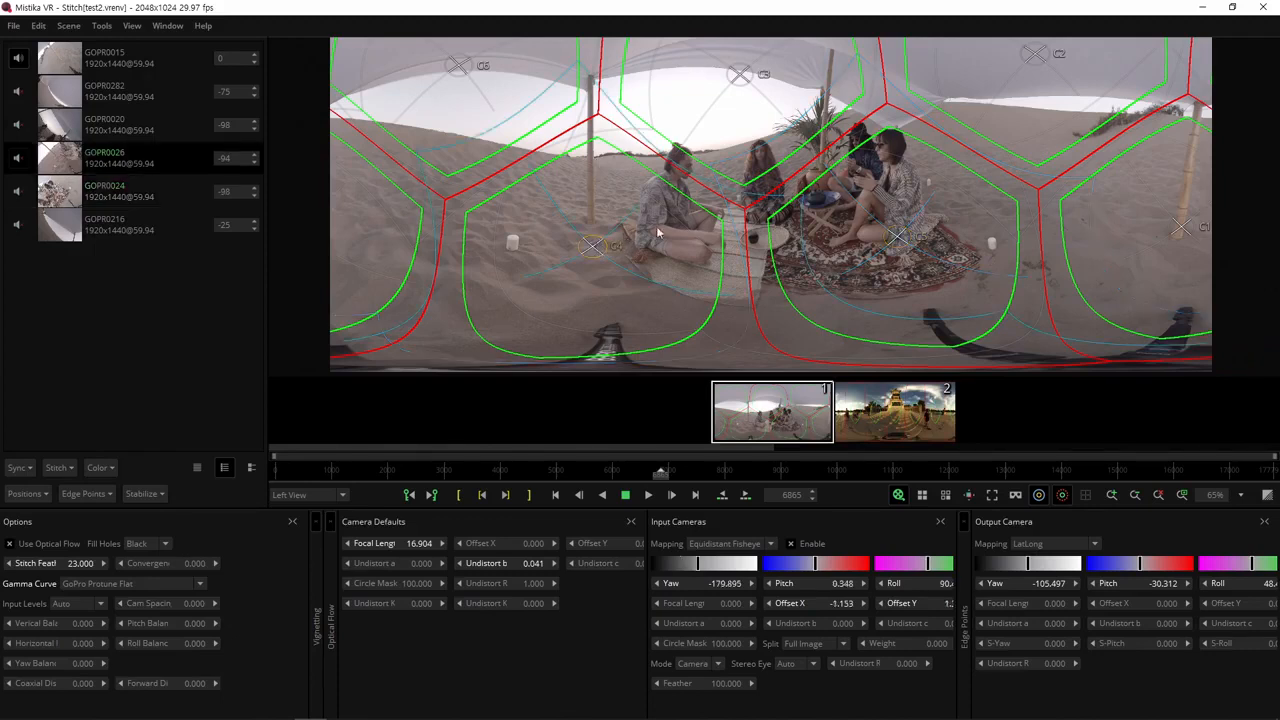
Step: Add an edge point to the GOPR0020 camera and place it in the sky between the seated man and the long-haired woman
click(741, 75)
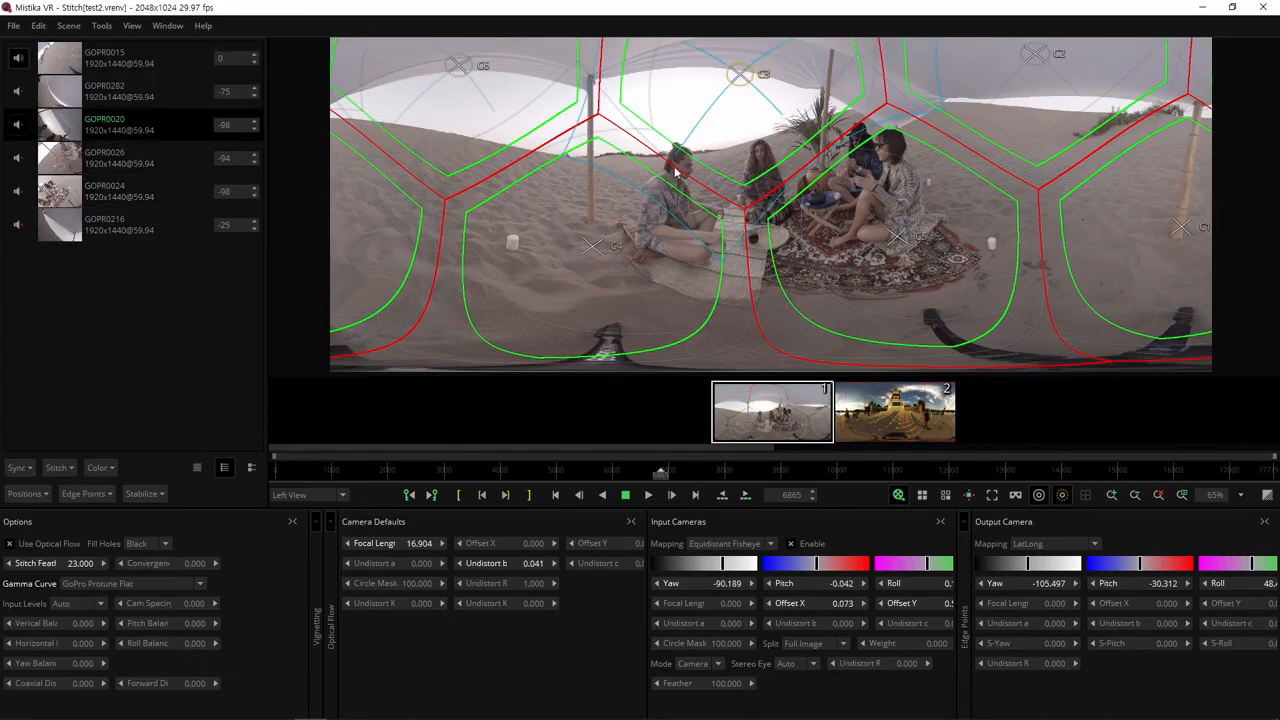
scroll(674, 166, up, 2)
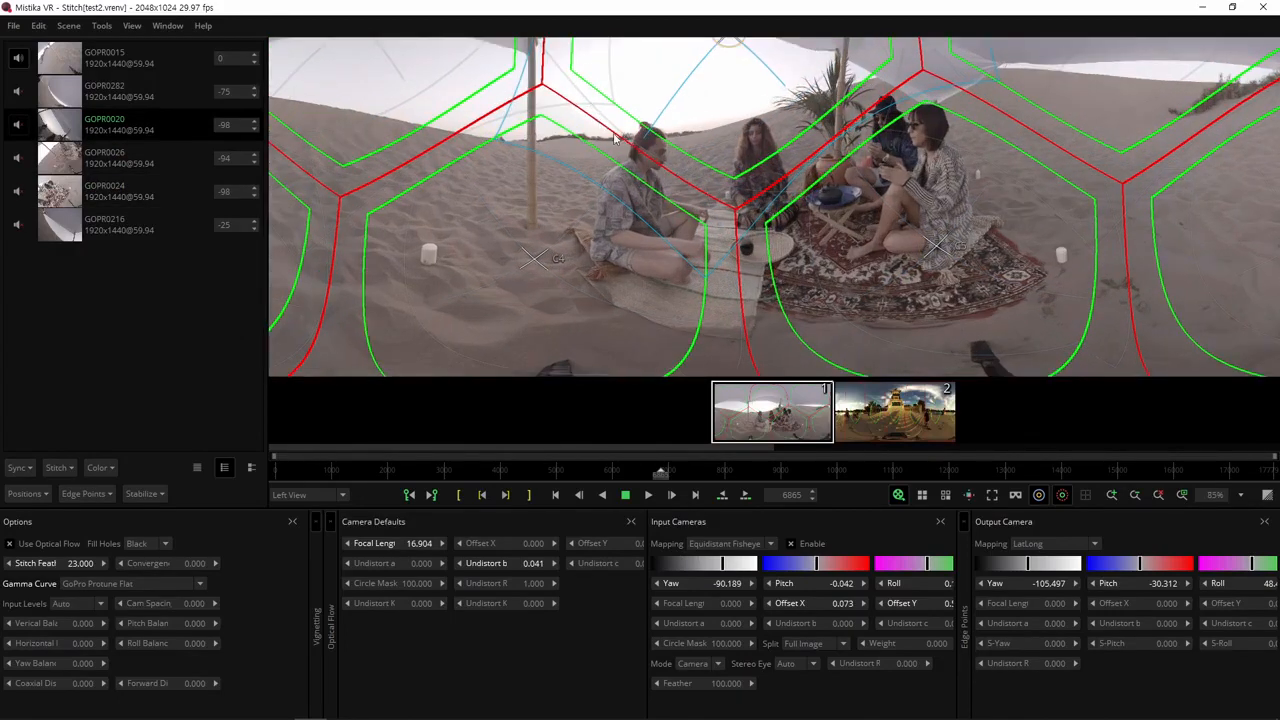
drag(673, 170, 671, 220)
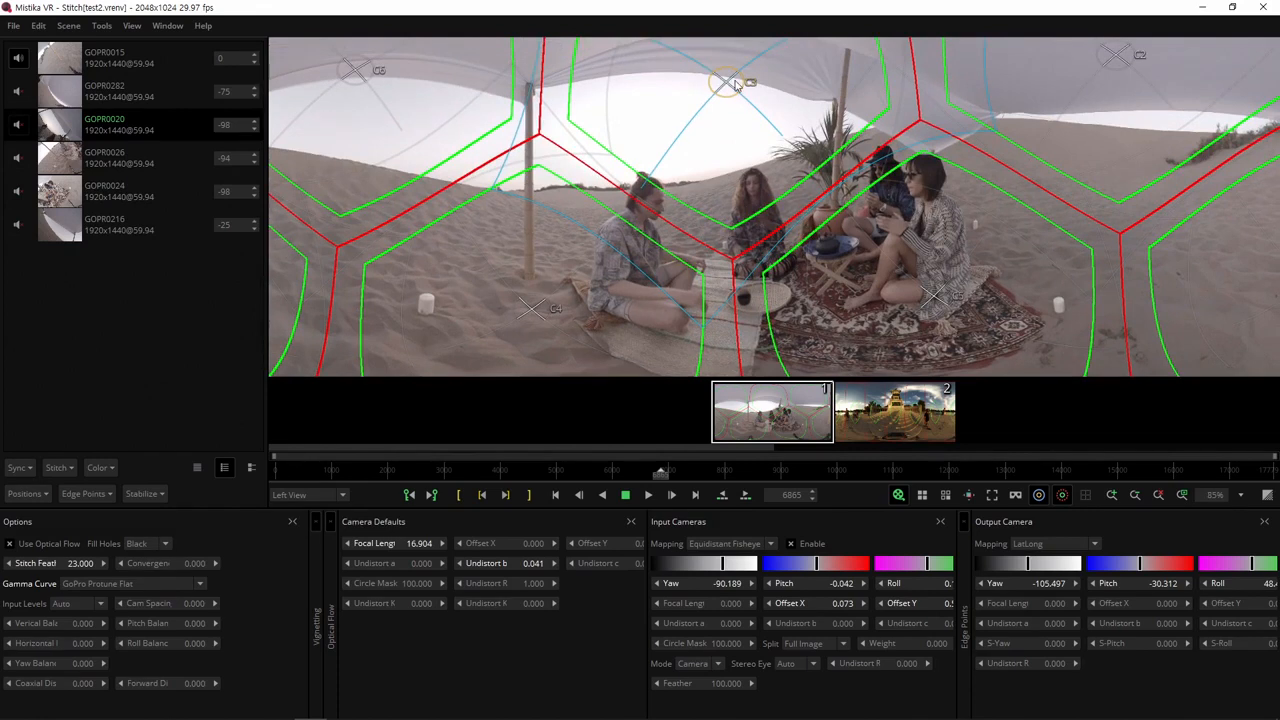
click(80, 496)
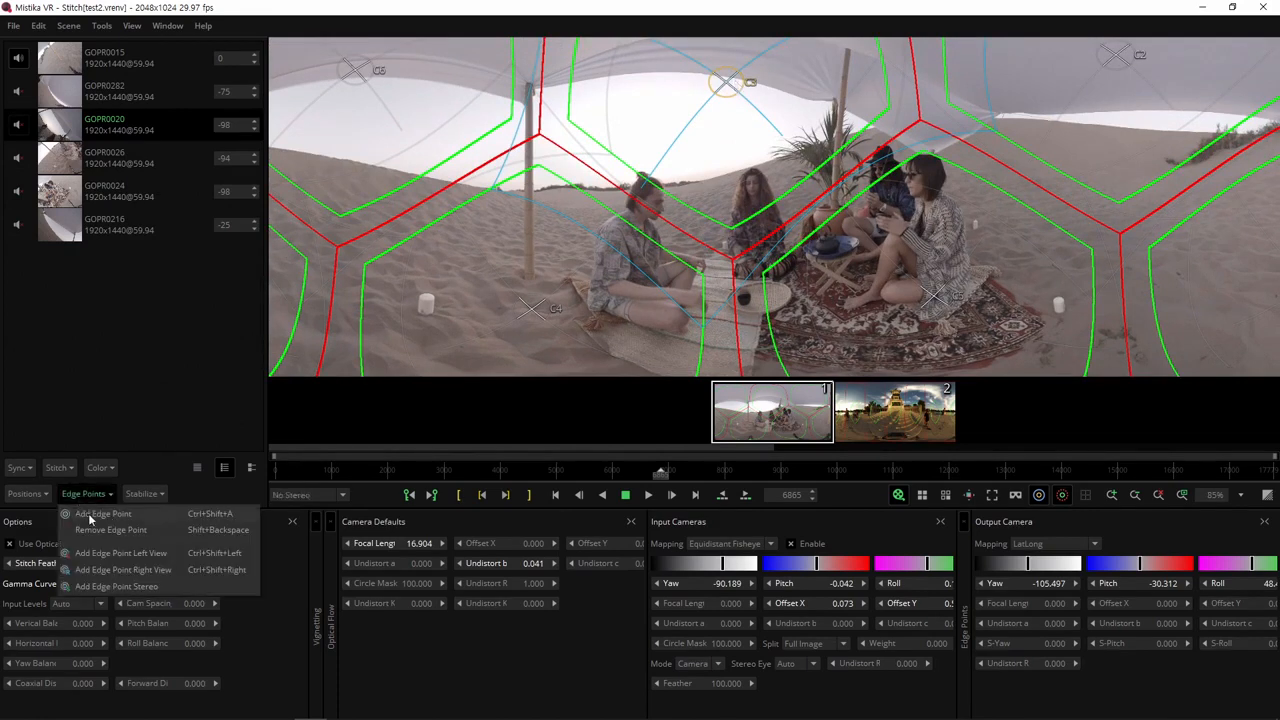
click(89, 515)
mouse_move(695, 62)
mouse_down()
mouse_move(710, 118)
mouse_move(691, 147)
mouse_move(628, 112)
mouse_move(650, 122)
mouse_move(672, 55)
mouse_move(706, 26)
mouse_move(677, 77)
mouse_move(609, 133)
mouse_up()
scroll(689, 141, up, 5)
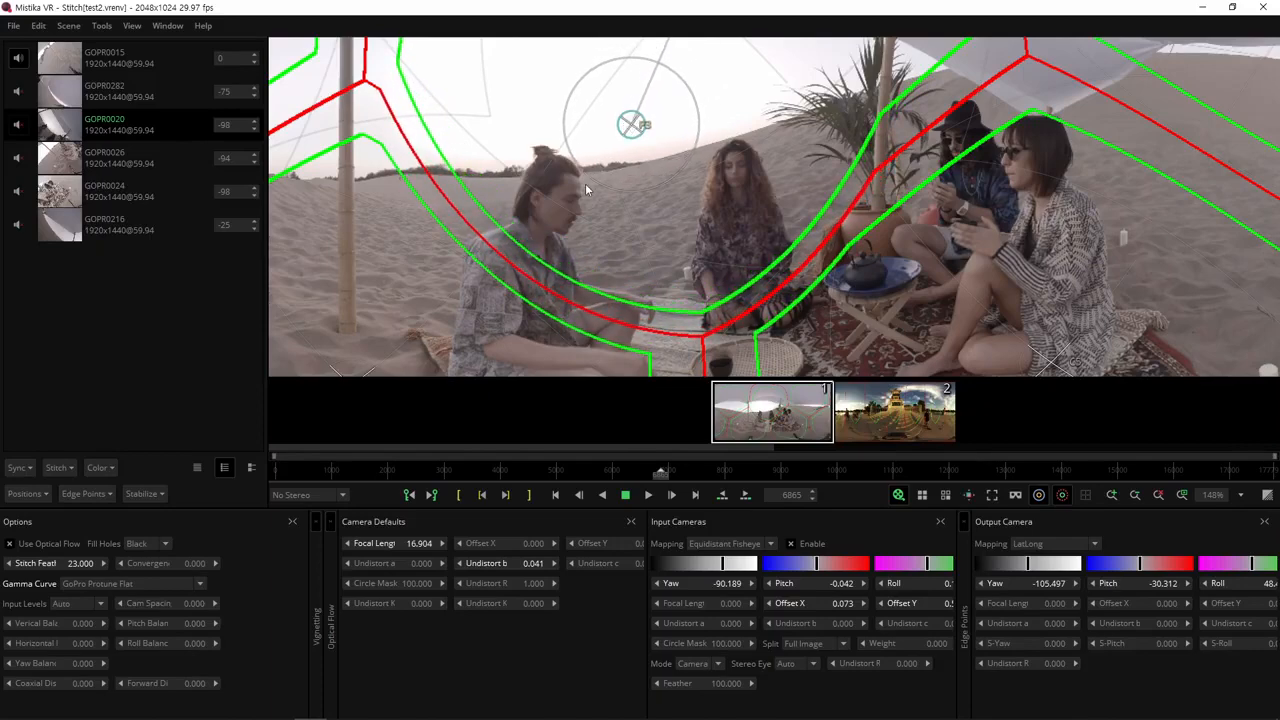
scroll(570, 206, up, 1)
scroll(571, 206, down, 4)
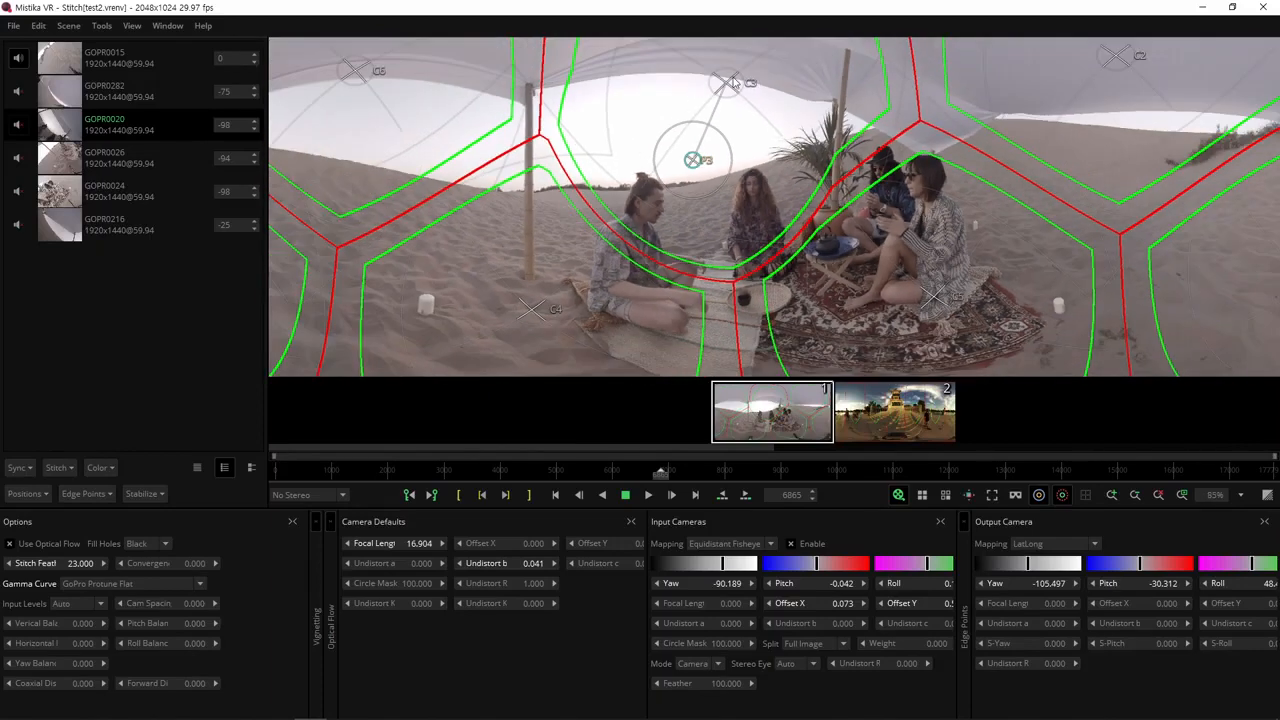
Step: Nudge the GOPR0020 edge point slightly towards the seated man, then hide the seam lines to check the stitch
scroll(676, 202, up, 2)
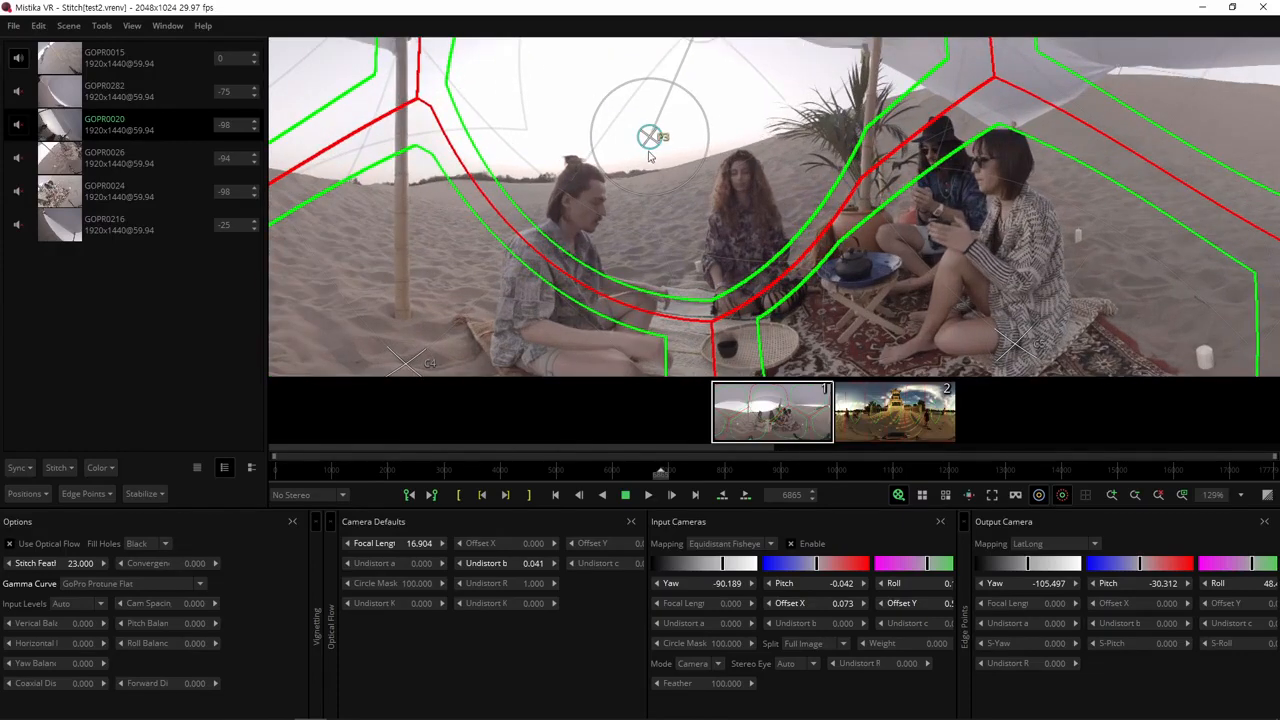
drag(650, 137, 646, 138)
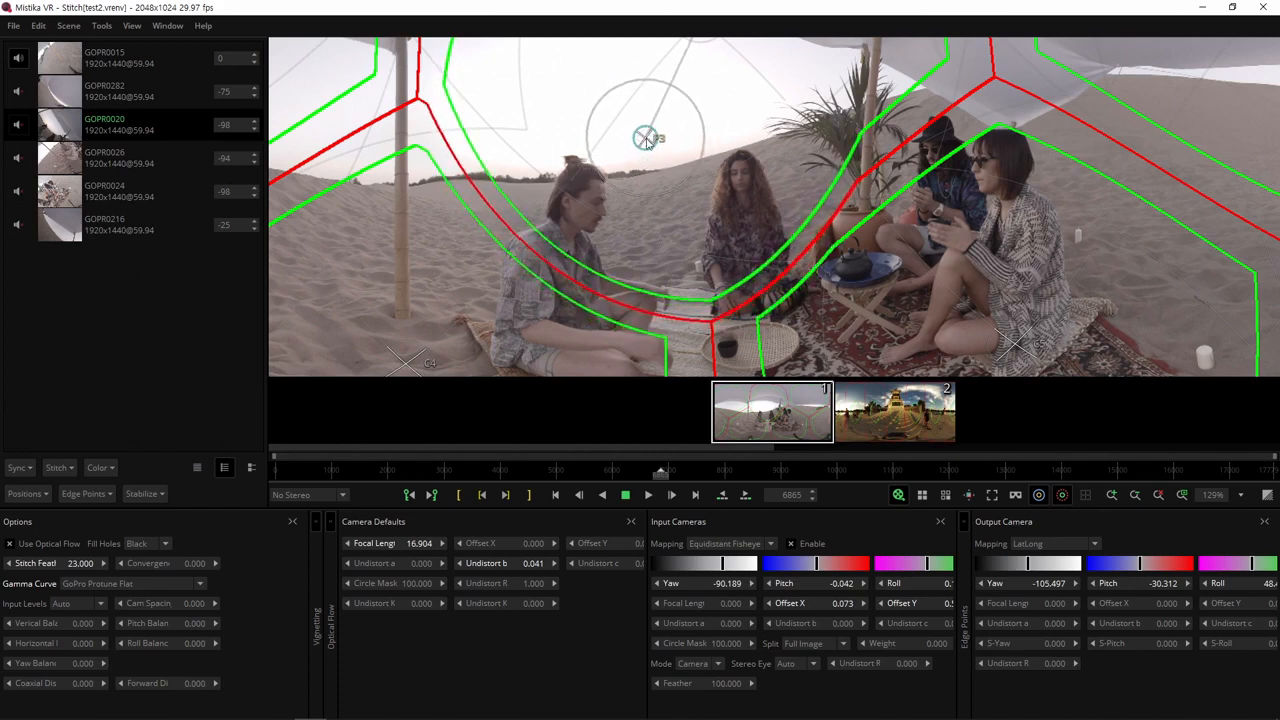
click(1062, 495)
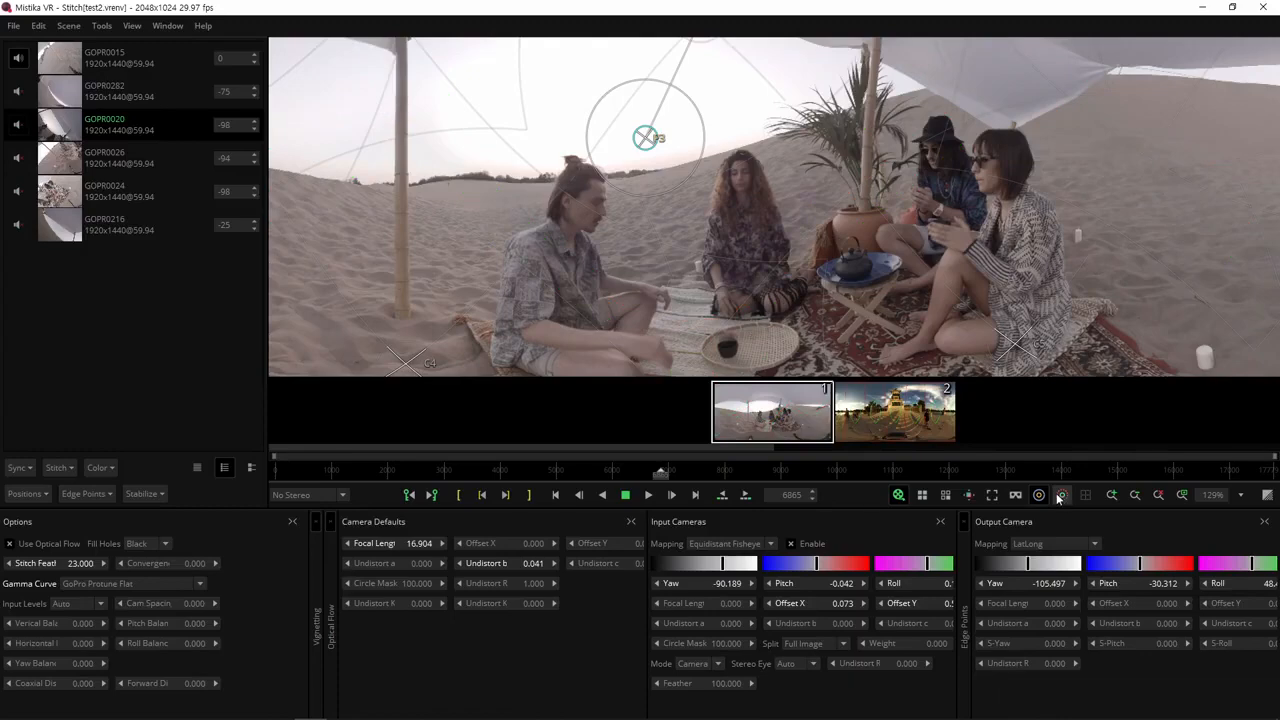
scroll(677, 294, up, 2)
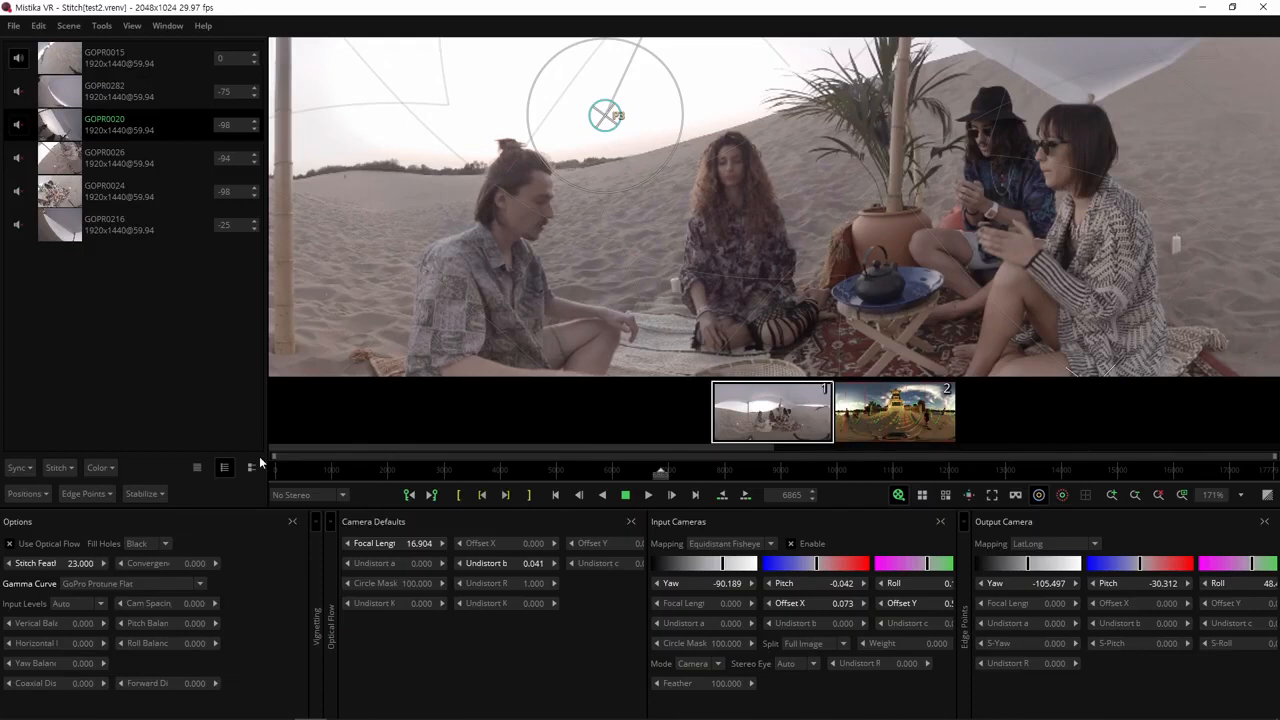
Step: Set the Stitch Feather to 35, raise the GOPR0020 edge point slightly in the sky, and check the blend
drag(85, 567, 120, 567)
drag(301, 534, 193, 553)
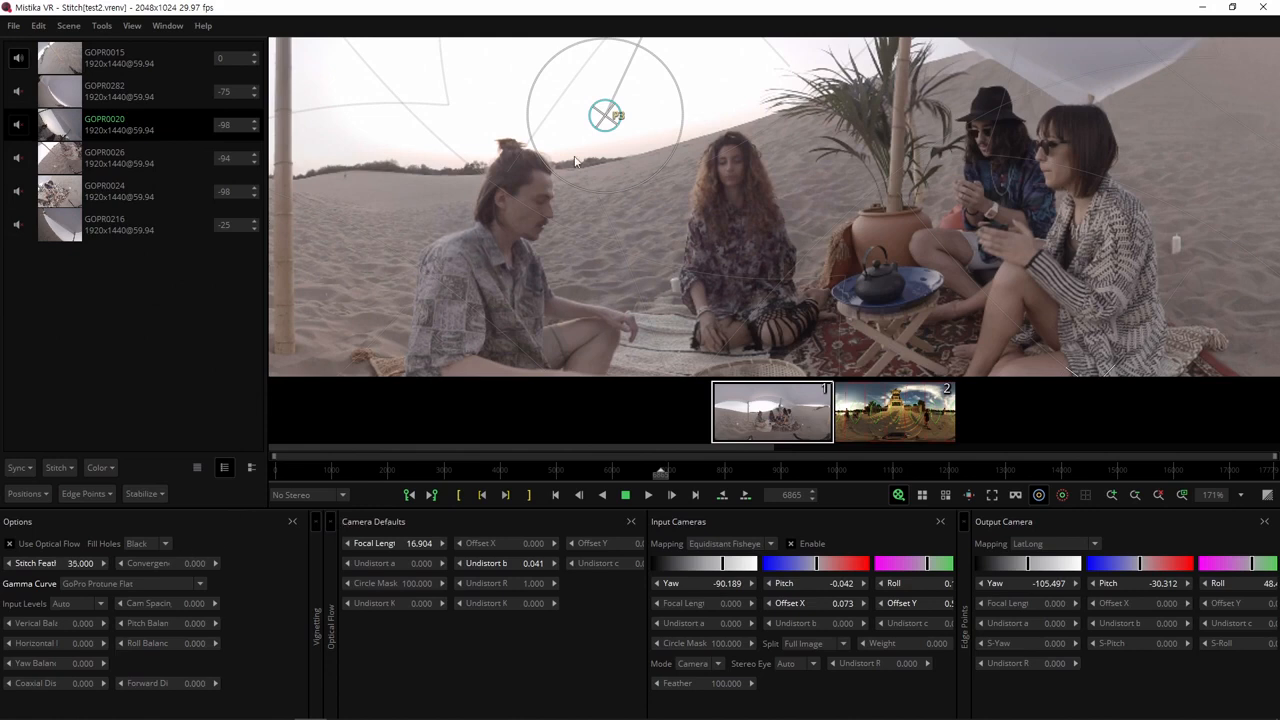
drag(608, 114, 616, 88)
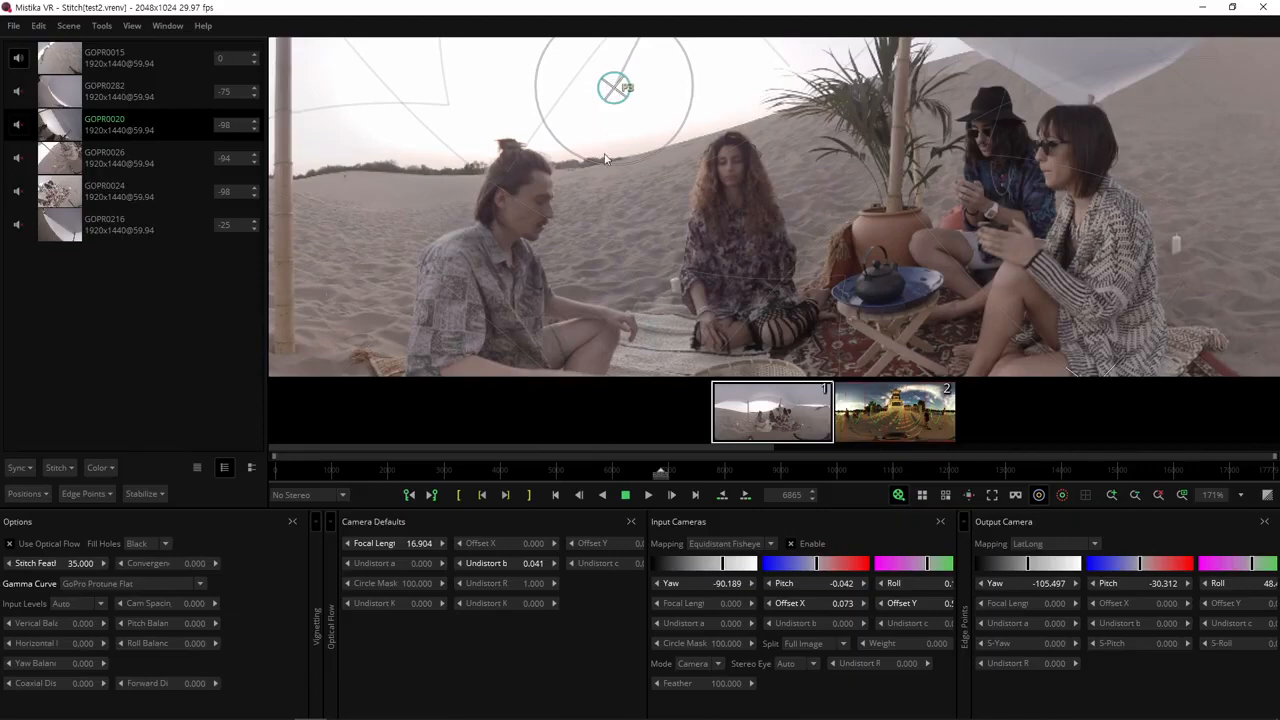
scroll(603, 156, down, 3)
scroll(603, 156, up, 2)
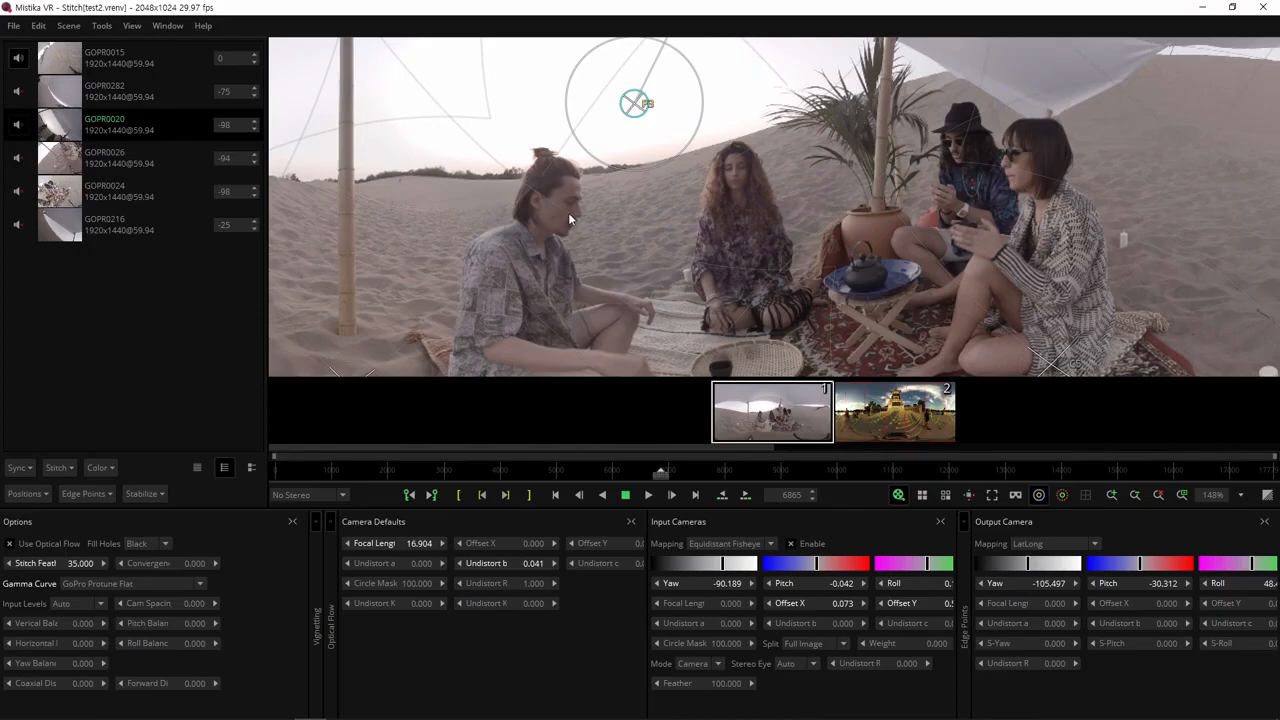
scroll(568, 212, down, 4)
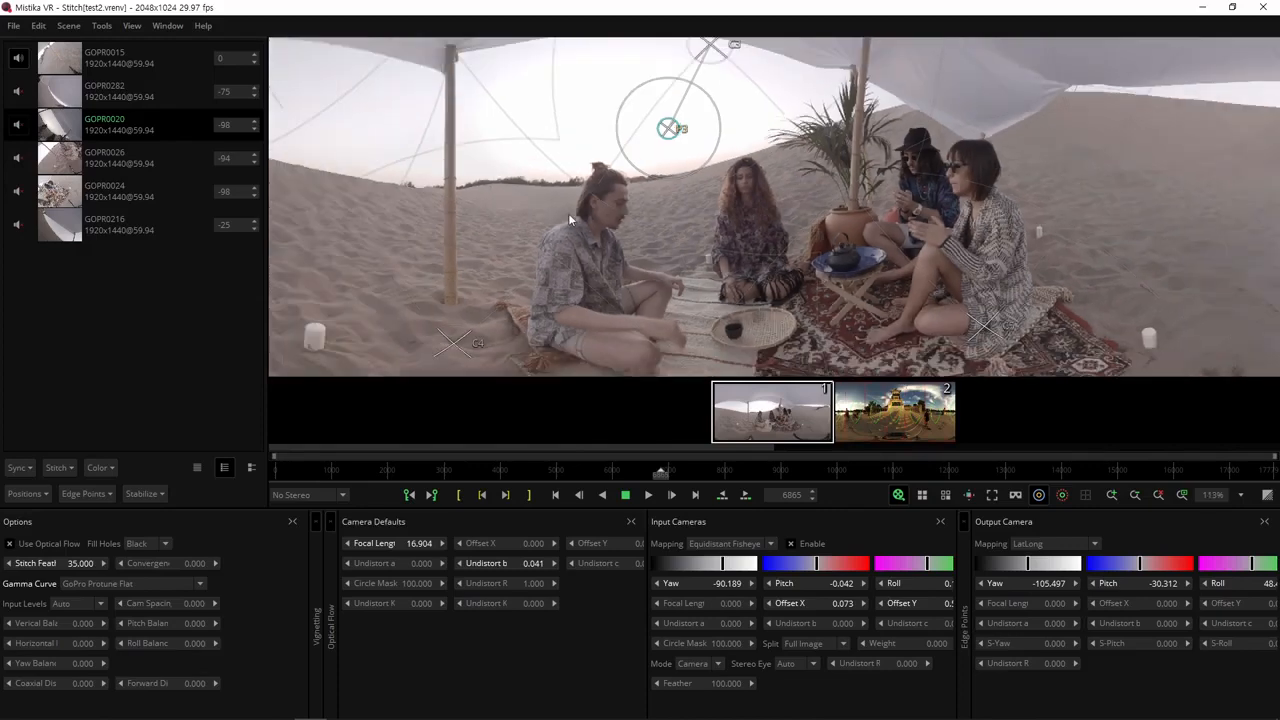
Step: Open the second stitch with the monument, show its seam lines, and select the origin_2 camera
click(874, 419)
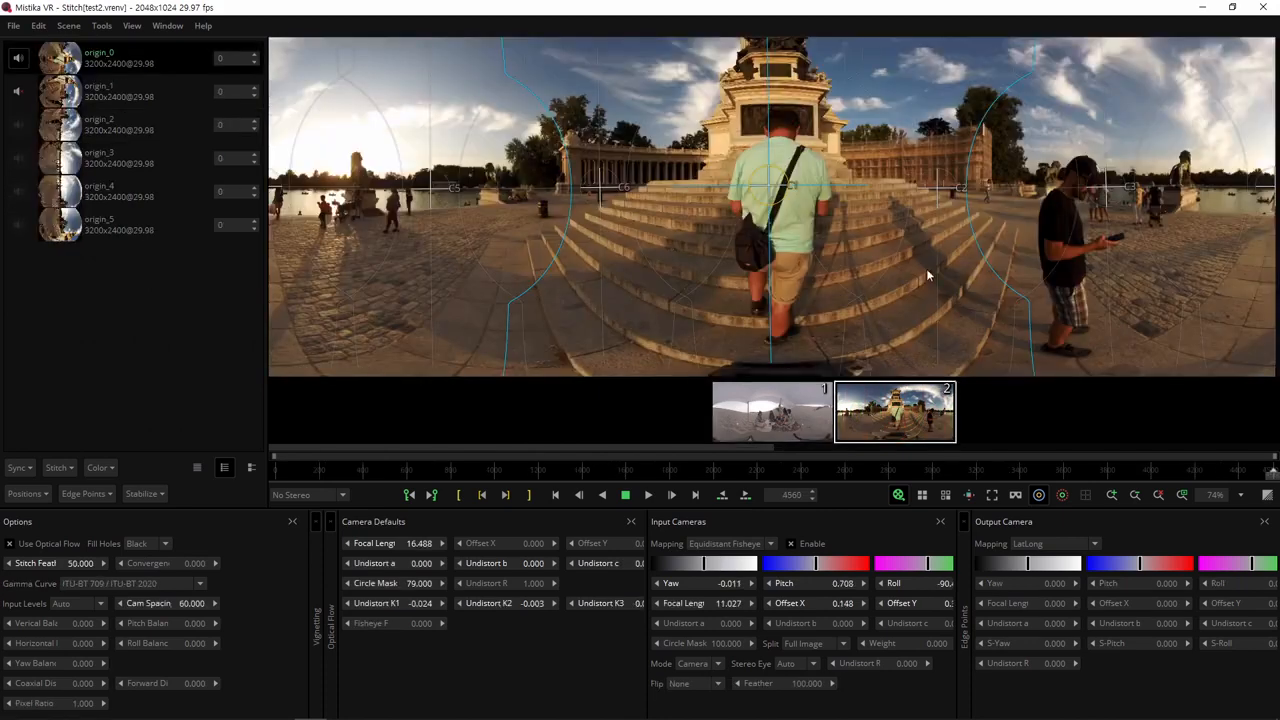
scroll(928, 275, down, 2)
click(1061, 496)
drag(952, 233, 893, 240)
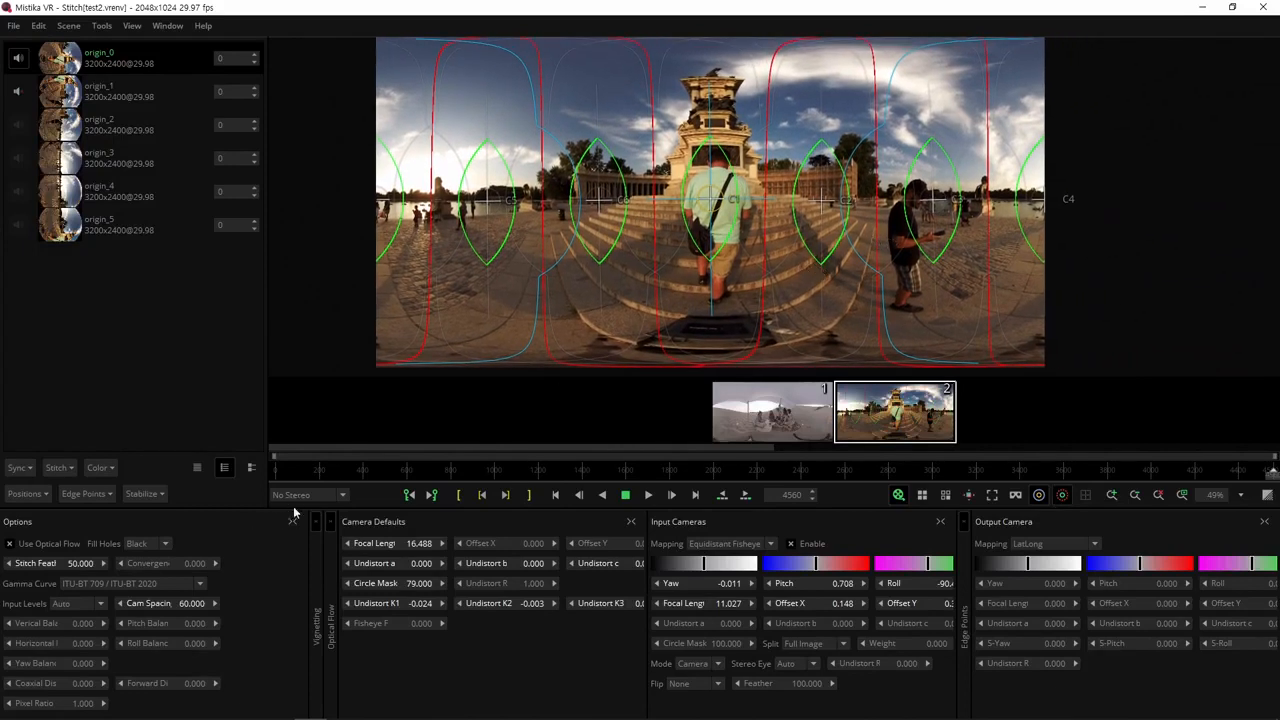
key(Down)
key(Down)
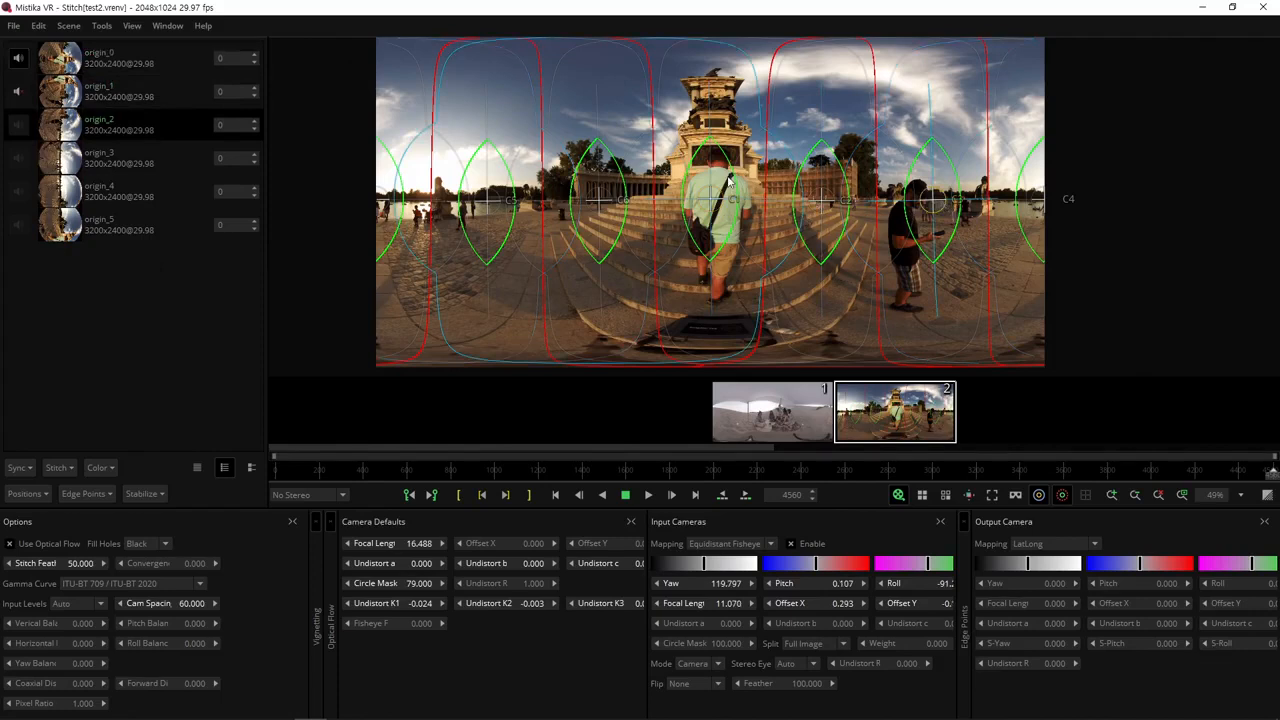
Step: Switch between the stereo view modes to compare the seams on the monument stitch, ending on Left View
click(305, 495)
click(303, 522)
click(304, 494)
click(297, 531)
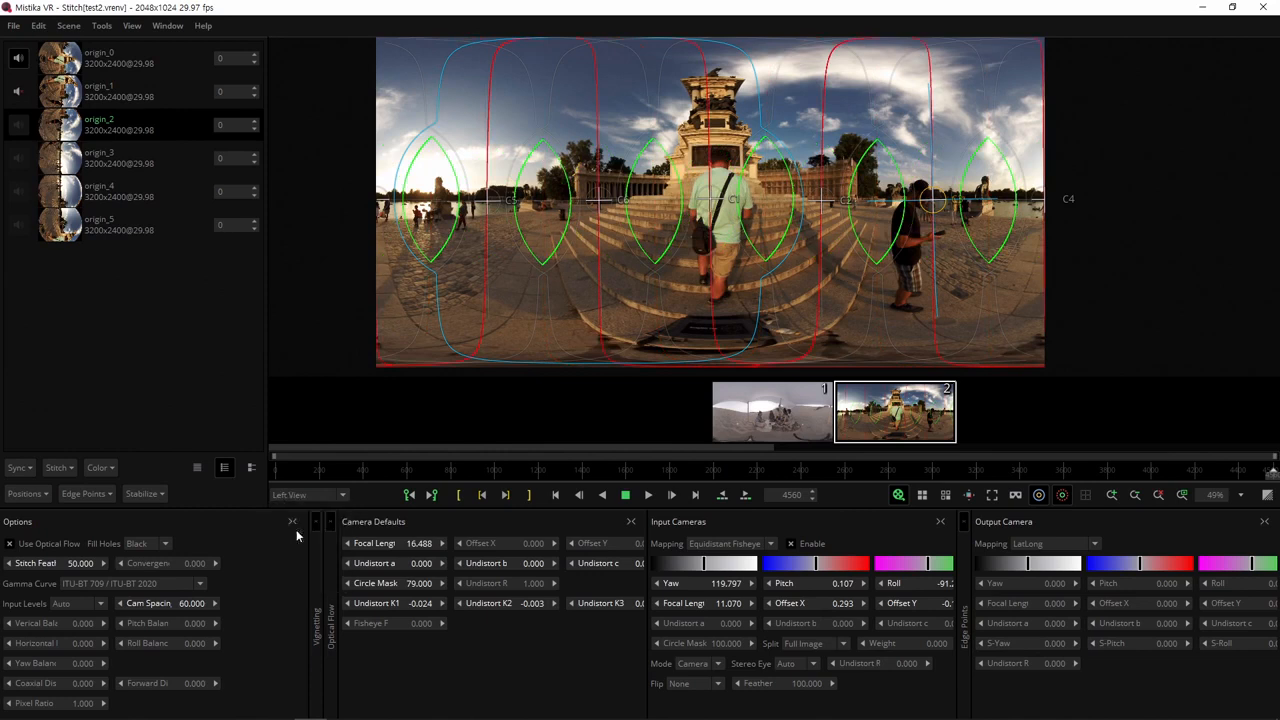
click(303, 497)
click(302, 521)
Step: Add a stereo edge point to the origin_1 camera and position it over the standing man in the black shirt
scroll(821, 318, up, 2)
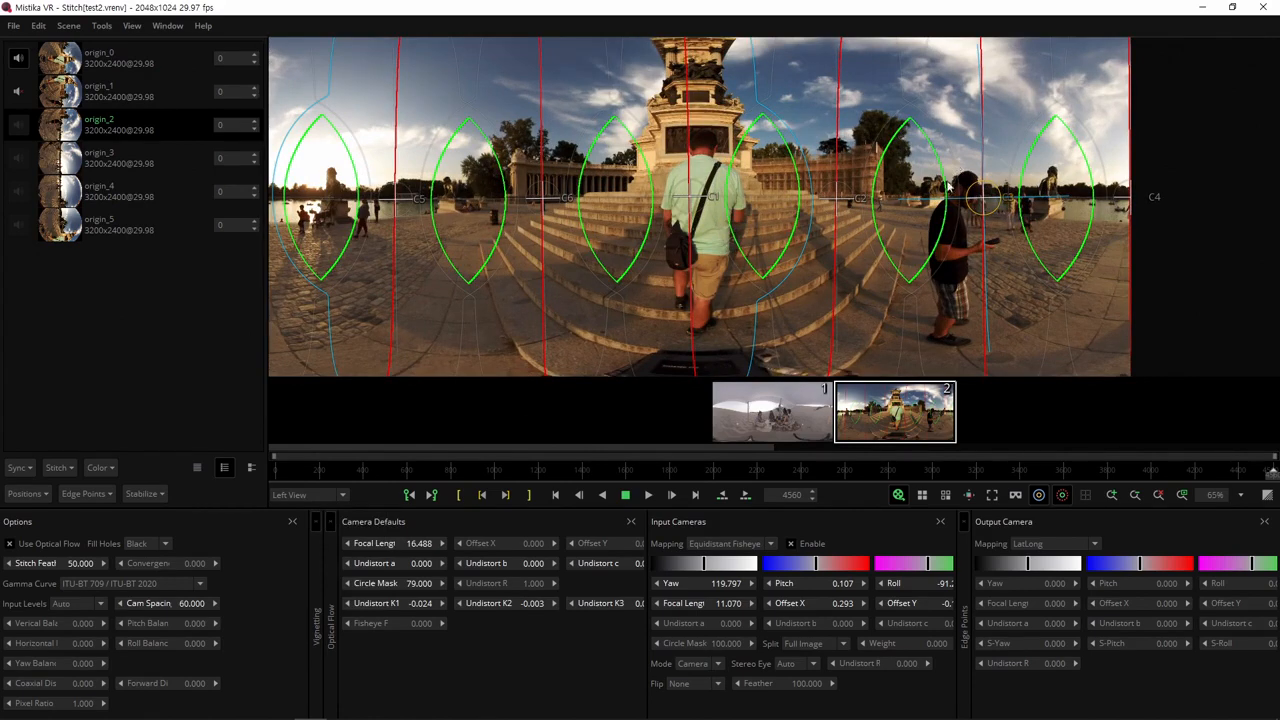
click(907, 133)
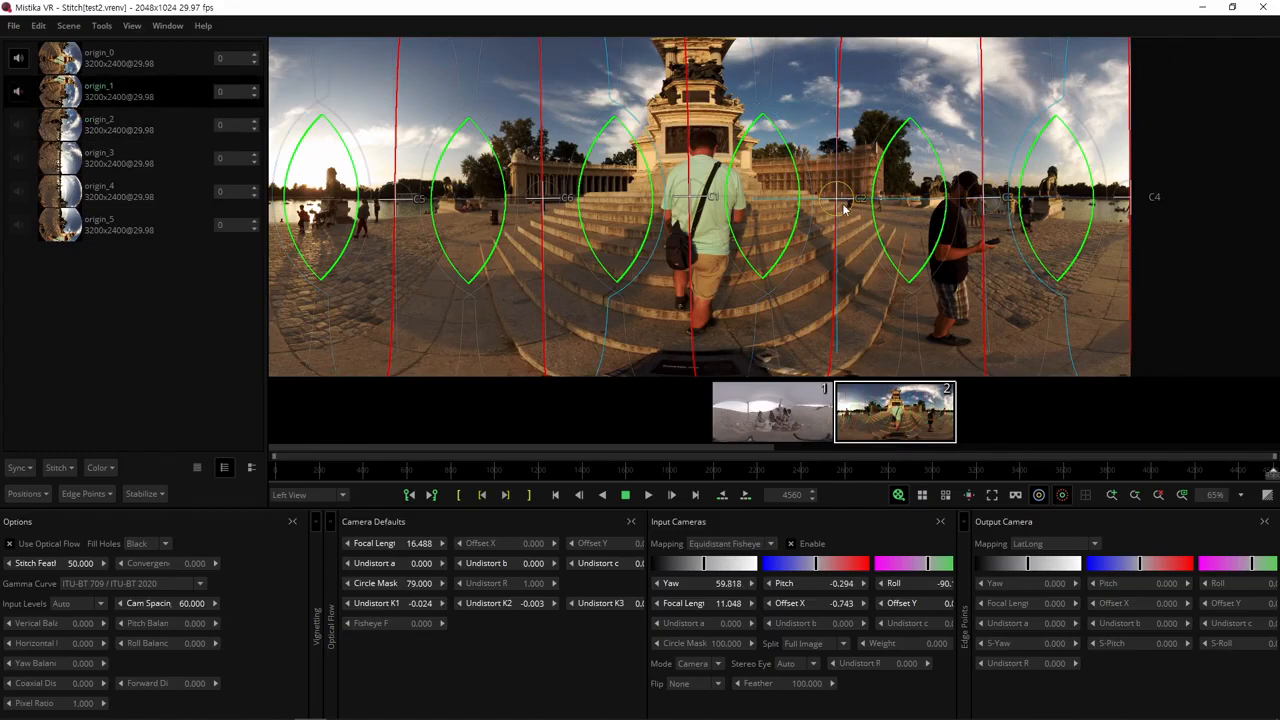
click(99, 494)
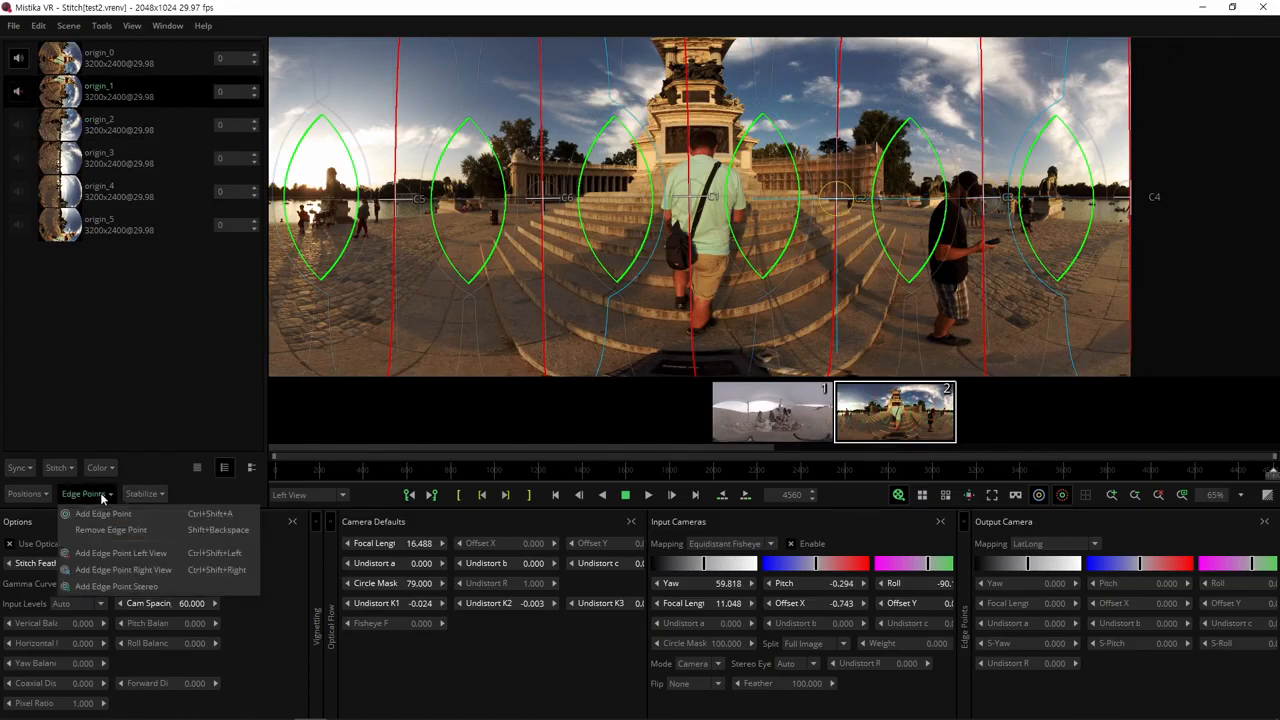
click(113, 587)
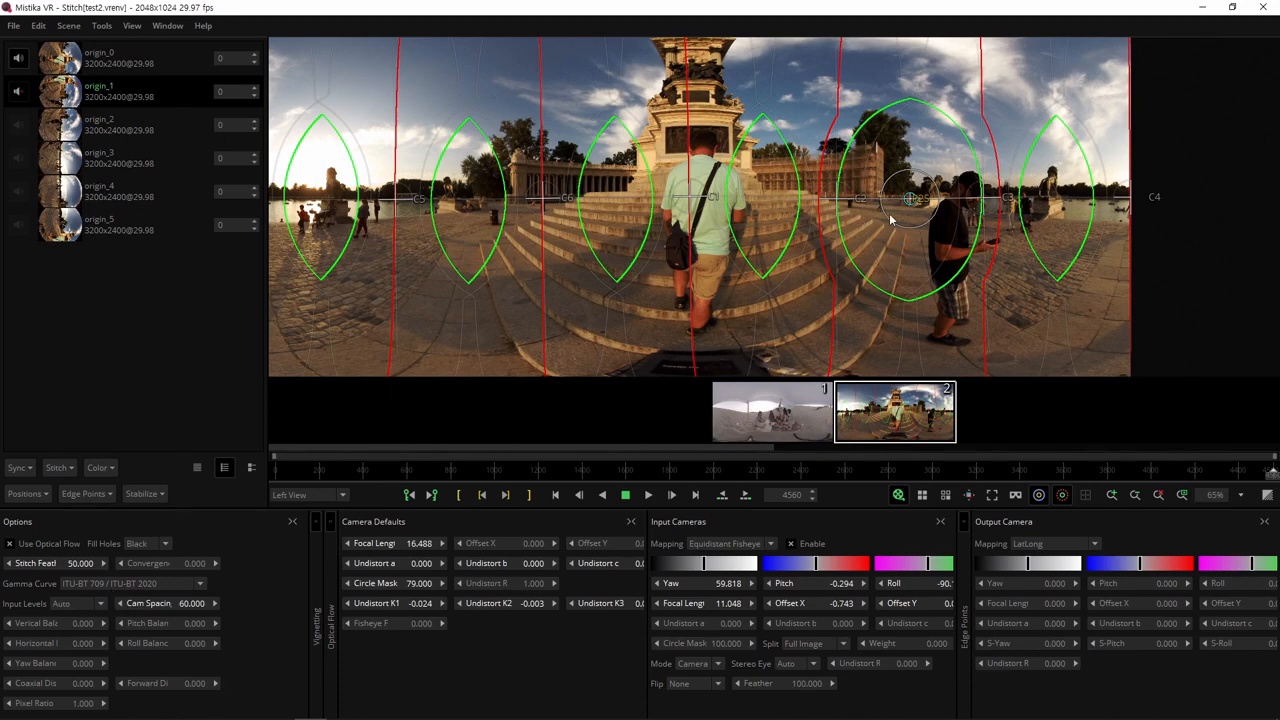
drag(908, 200, 935, 235)
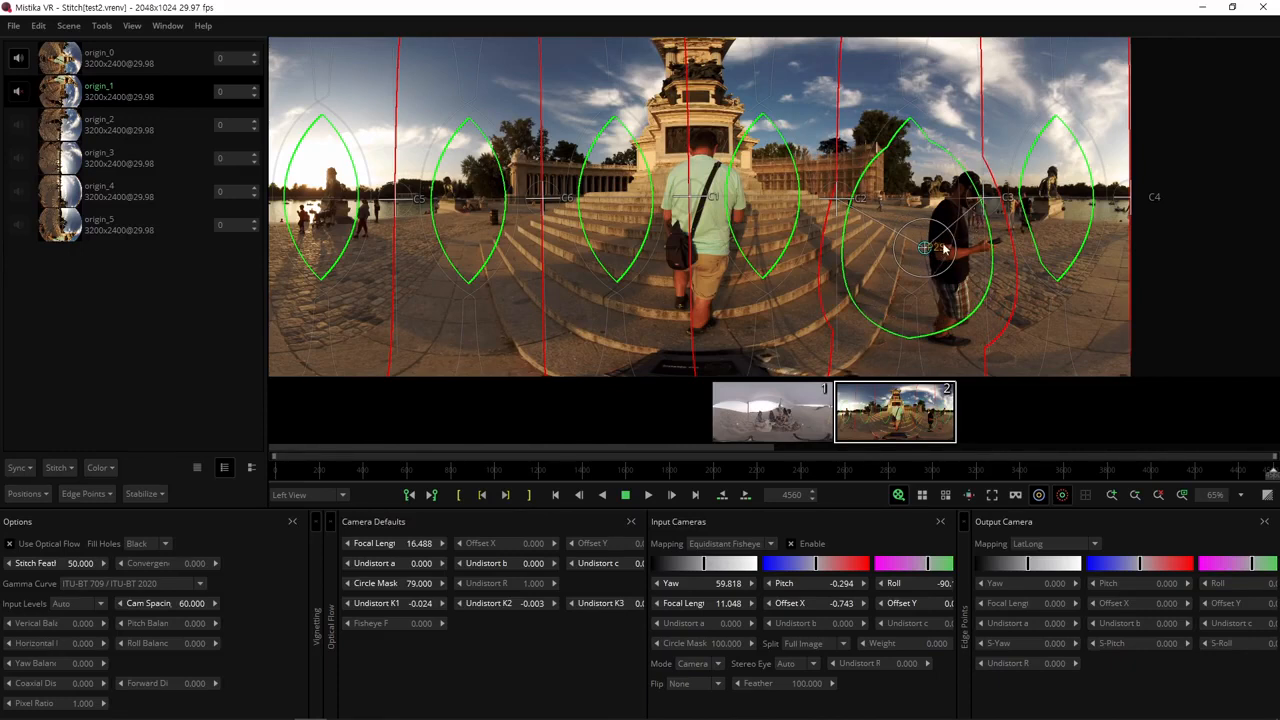
drag(976, 208, 954, 258)
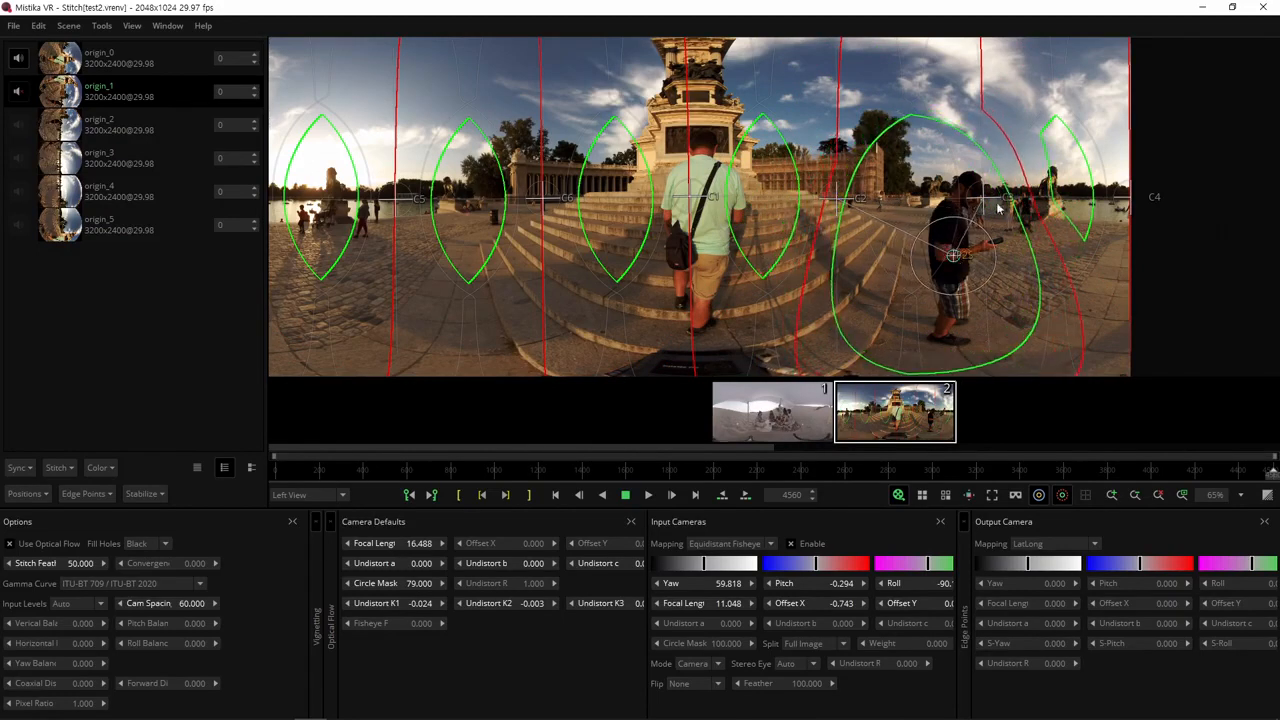